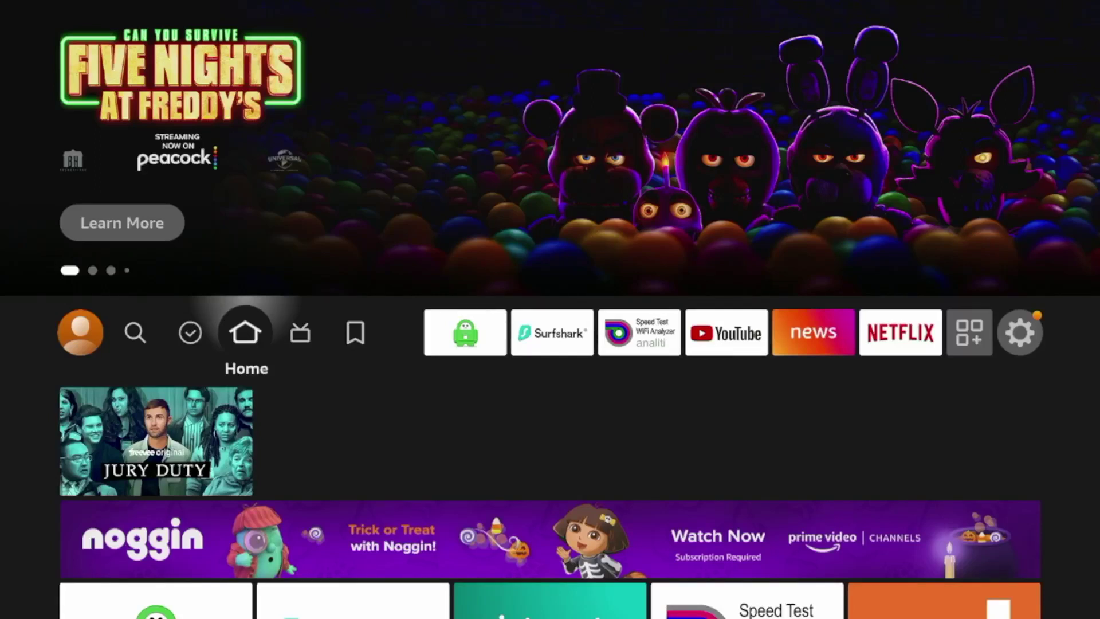
- Launch Private Internet Access from the home row and move into its server country list
key("Right")
key("Right")
key("Right")
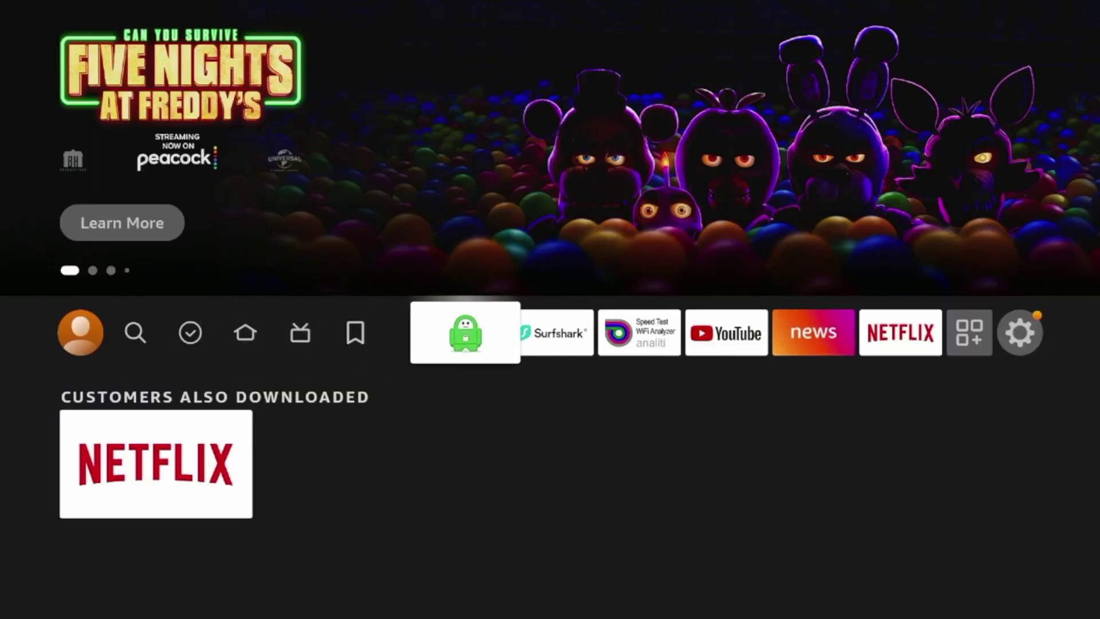
key("Return")
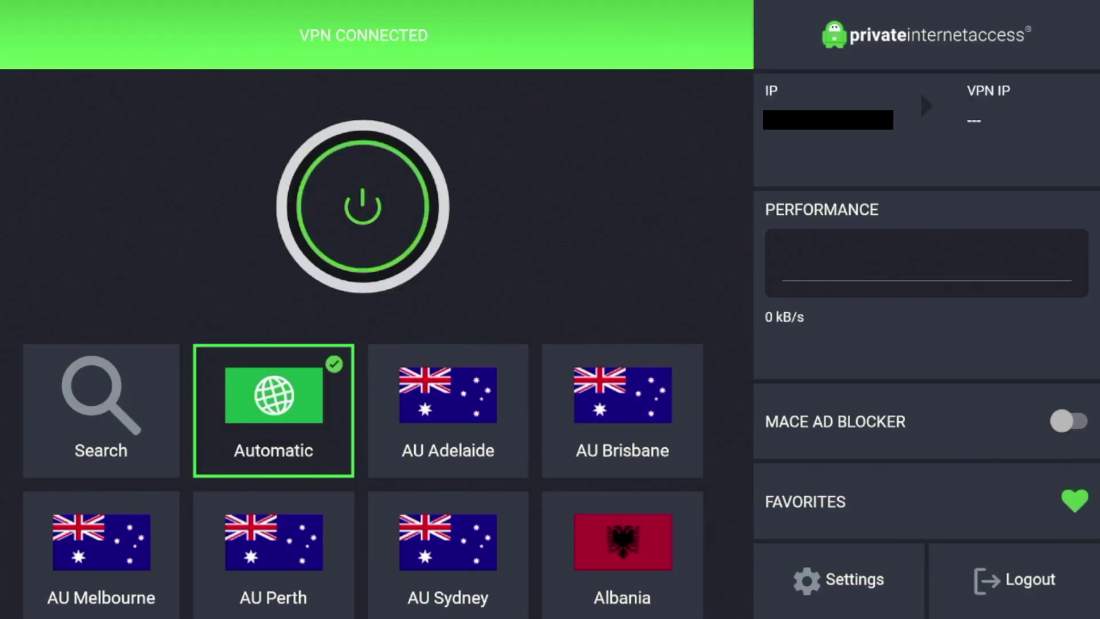
key("Down")
key("Left")
key("Right")
key("Down")
key("Down")
key("Down")
key("Down")
key("Down")
key("Down")
key("Down")
key("Down")
key("Down")
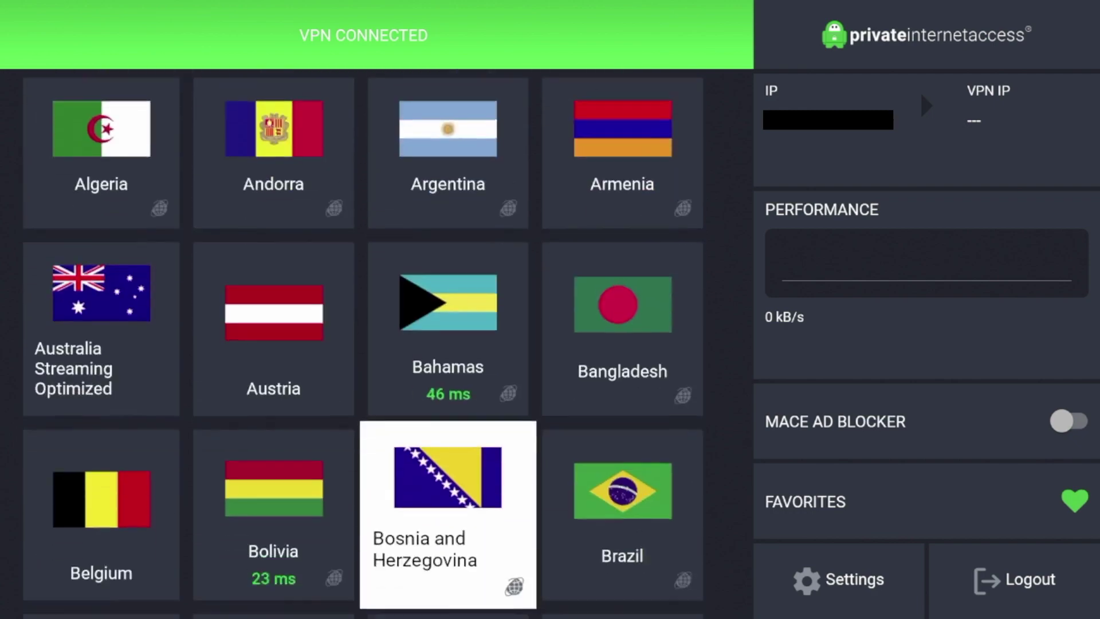
- Scroll the server countries down to Panama, then back up past the Canadian servers
key("Down")
key("Down")
key("Left")
key("Down")
key("Down")
key("Down")
key("Down")
key("Down")
key("Down")
key("Down")
key("Down")
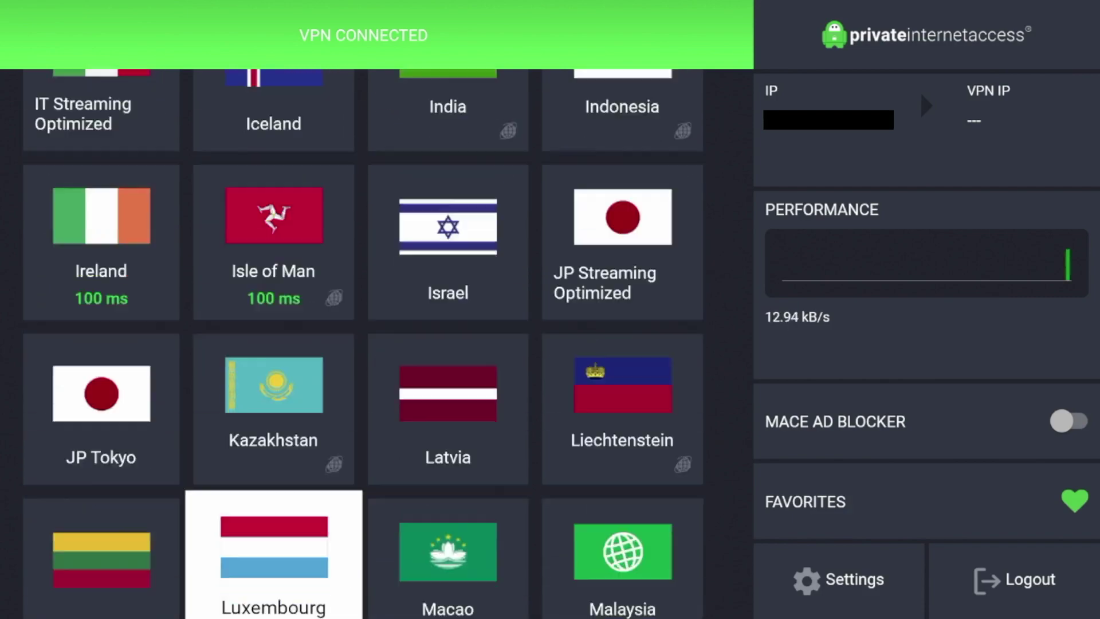
key("Down")
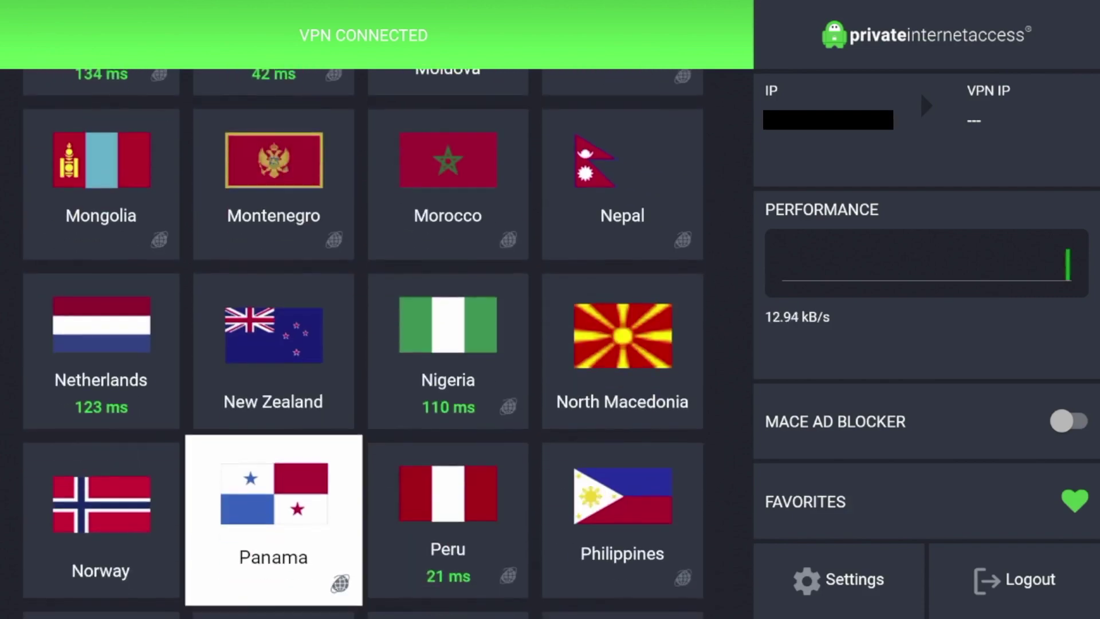
key("Down")
key("Down")
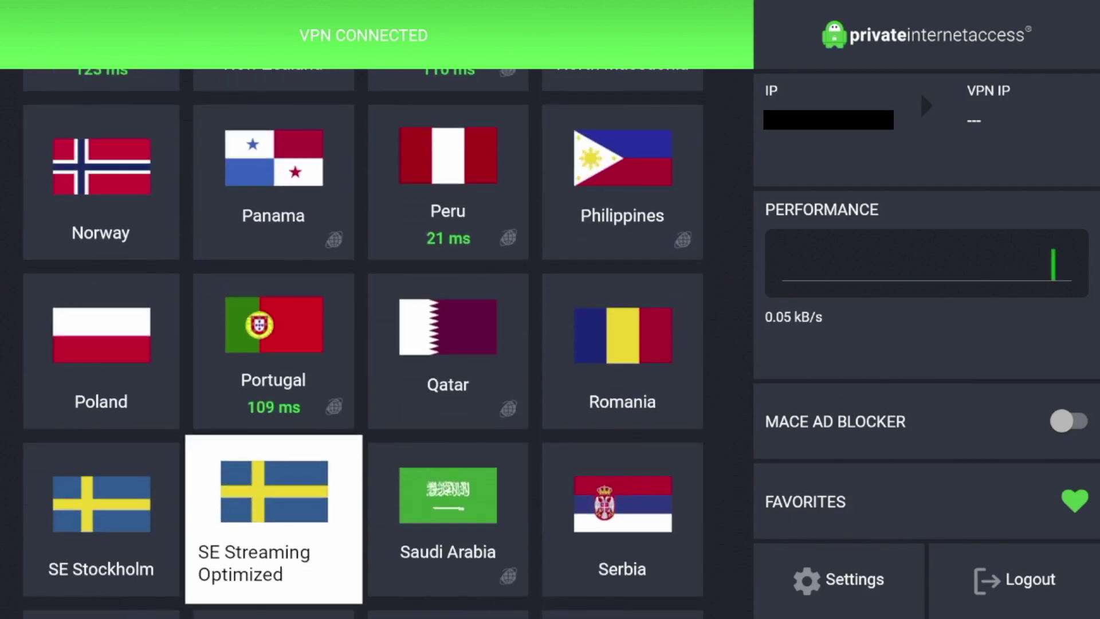
key("Up")
key("Up")
key("Up")
key("Up")
key("Up")
key("Up")
key("Up")
key("Up")
key("Up")
key("Up")
key("Up")
key("Up")
key("Up")
key("Up")
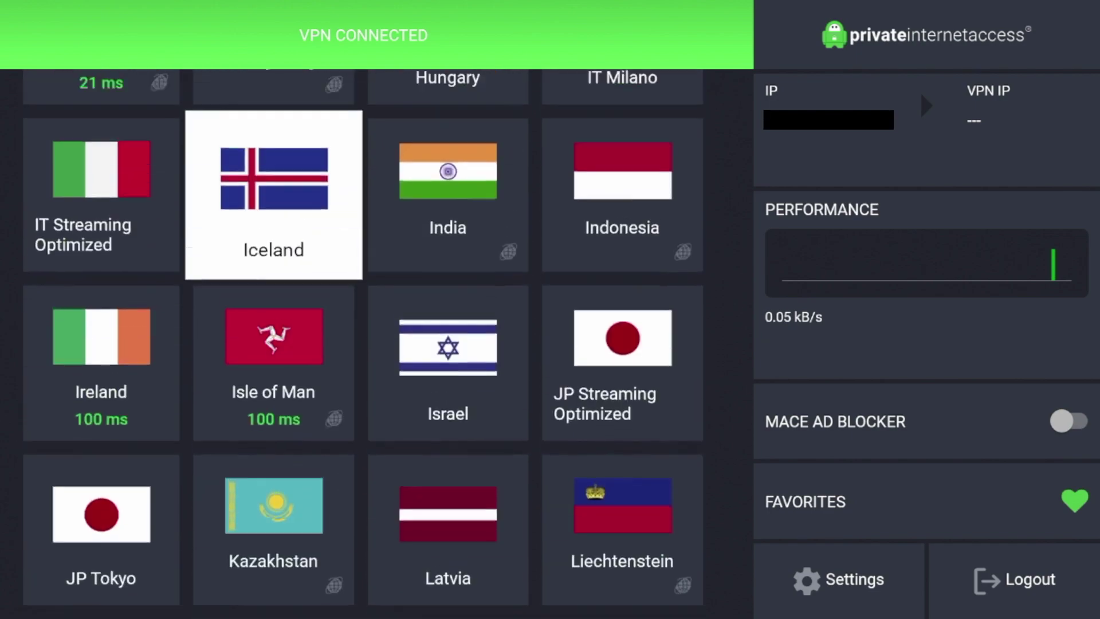
key("Up")
key("Up")
key("Up")
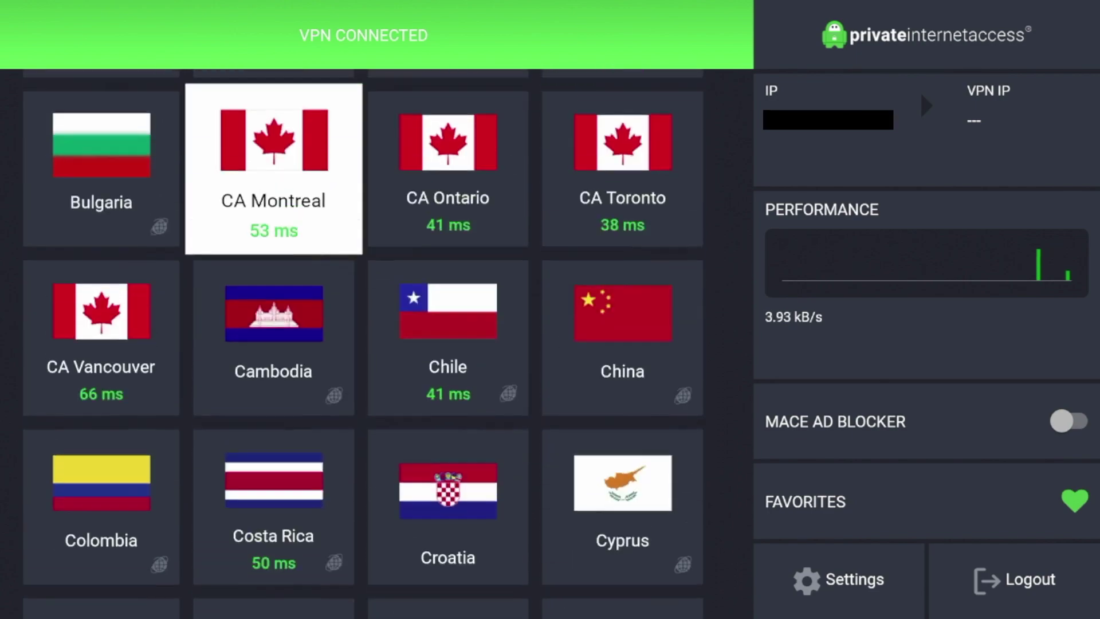
key("Up")
key("Up")
key("Up")
key("Up")
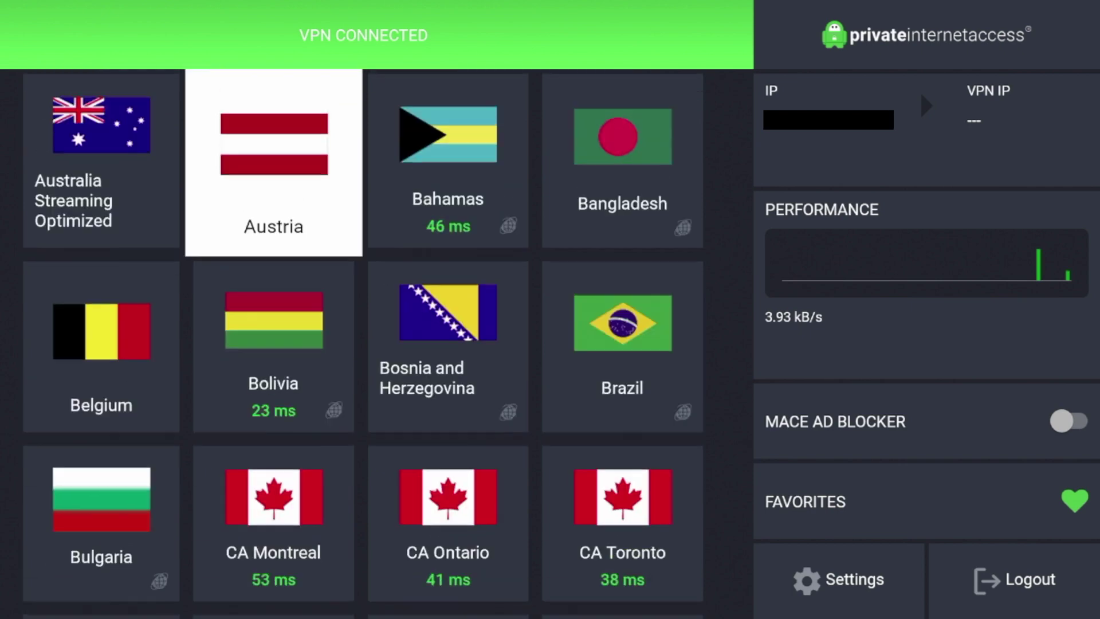
key("Up")
key("Up")
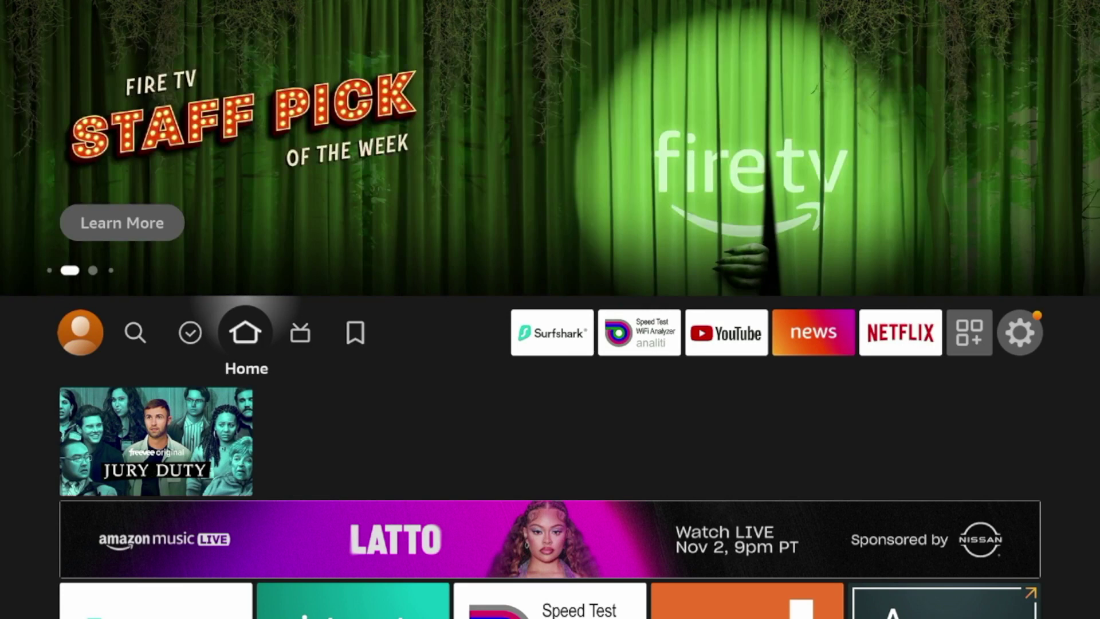
- From the Fire TV home screen, move left toward the Search page
key("Left")
key("Left")
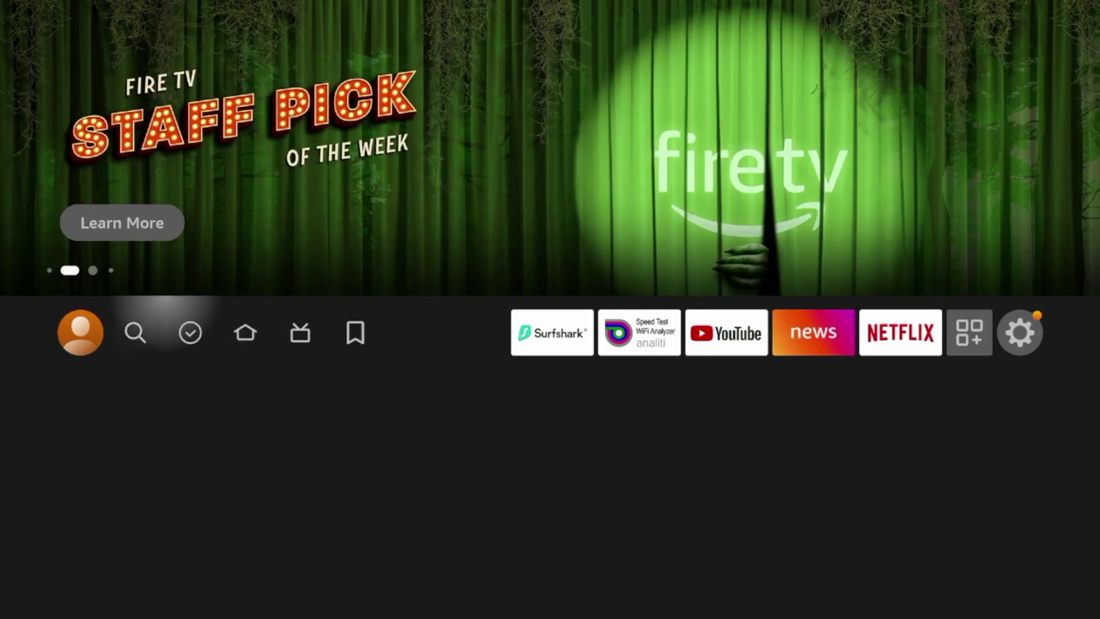
- Open the search field's on-screen keyboard and begin spelling 'Priv'
key("Down")
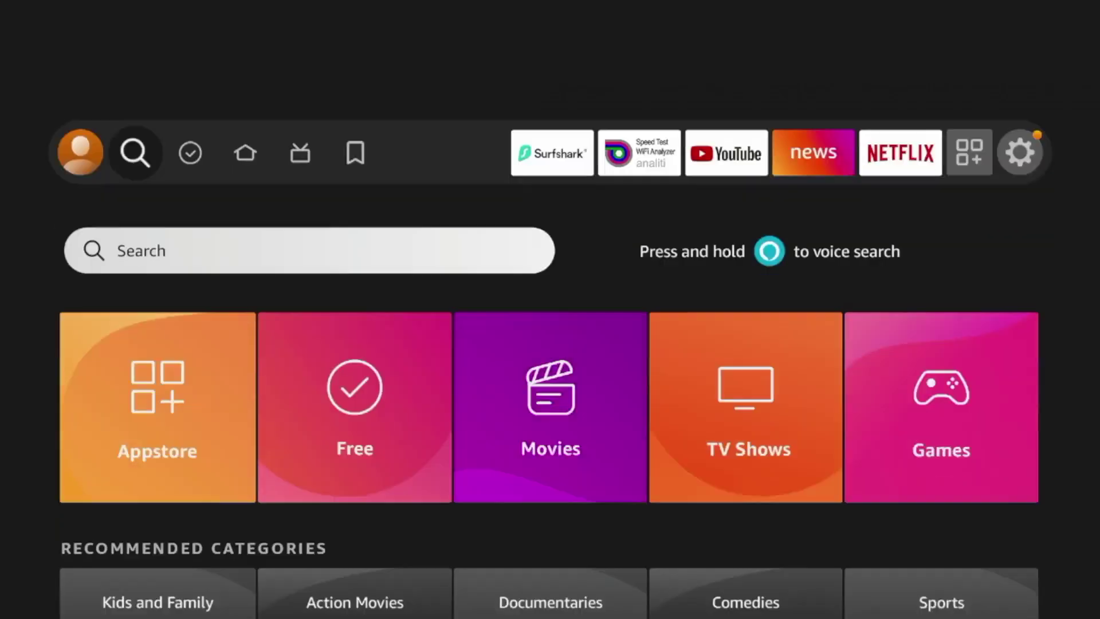
key("Return")
key("Right")
key("Right")
key("Right")
key("Right")
key("Down")
key("Left")
key("Left")
key("Return")
- Finish spelling 'Priv' and pick the Private Internet Access suggestion
key("Right")
key("Right")
key("Right")
key("Left")
key("Return")
key("Up")
key("Right")
key("Right")
key("Right")
key("Right")
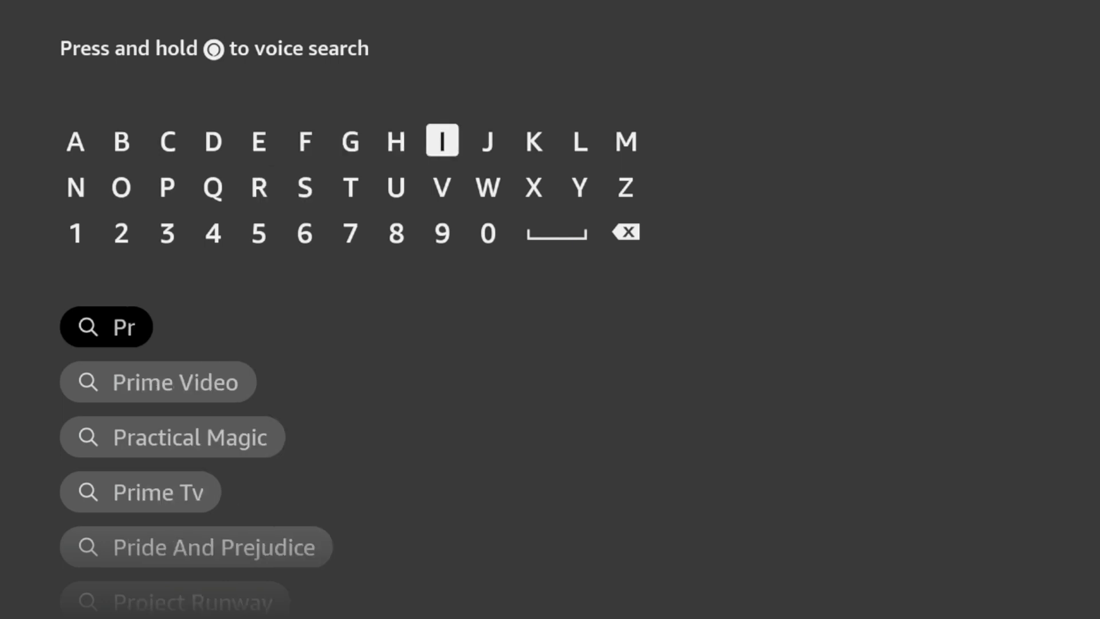
key("Return")
key("Down")
key("Return")
key("Left")
key("Left")
key("Left")
key("Down")
key("Down")
key("Down")
key("Down")
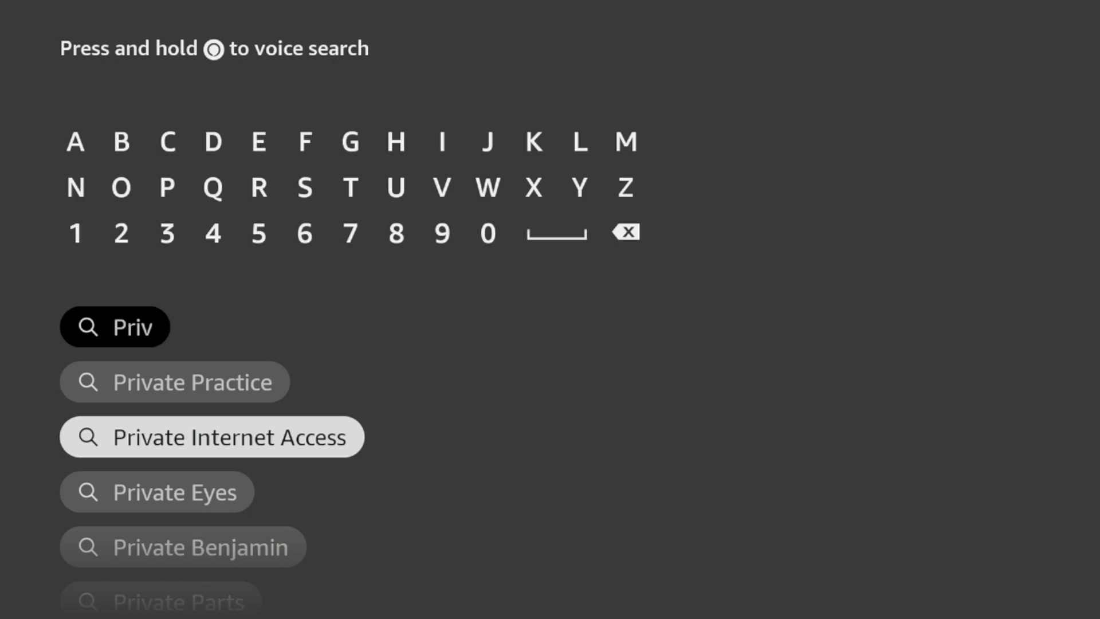
key("Return")
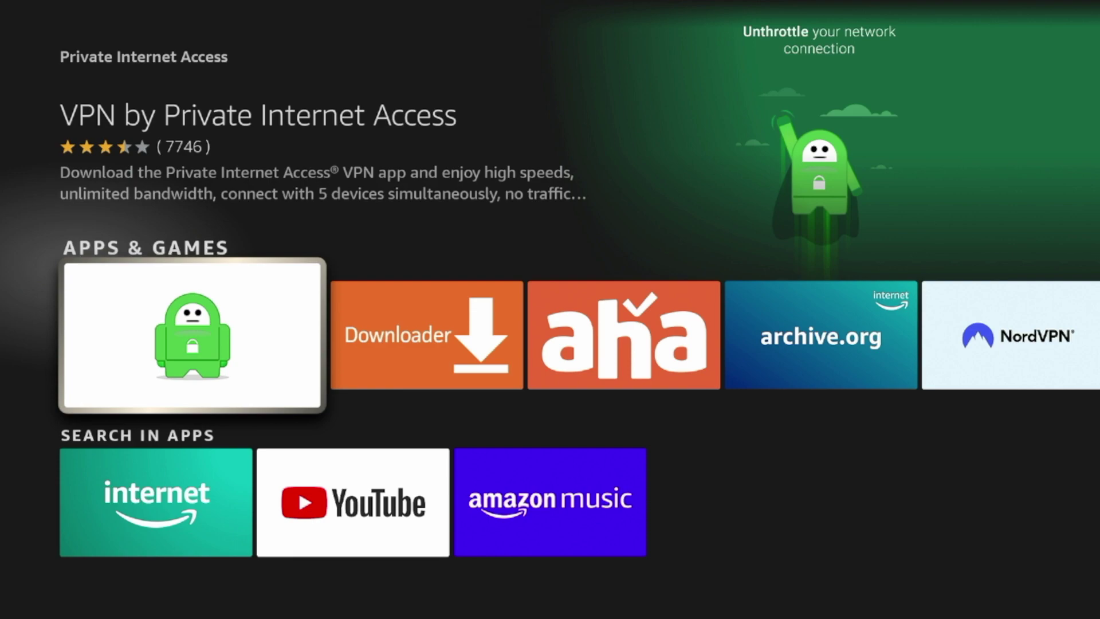
- Download VPN by Private Internet Access from its store page, then go Home
key("Return")
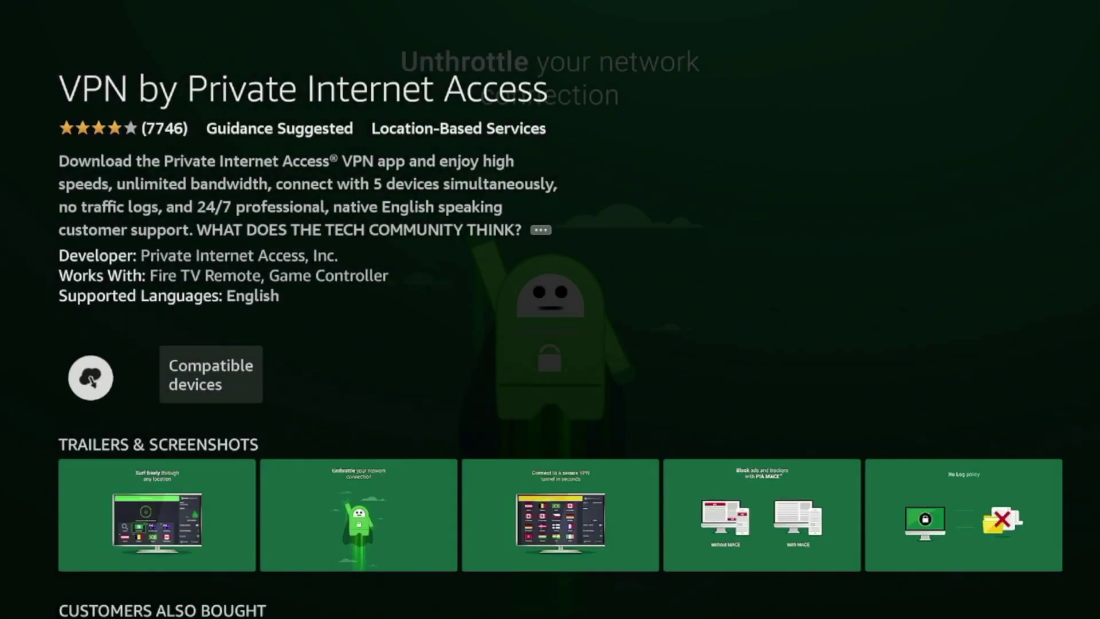
key("Return")
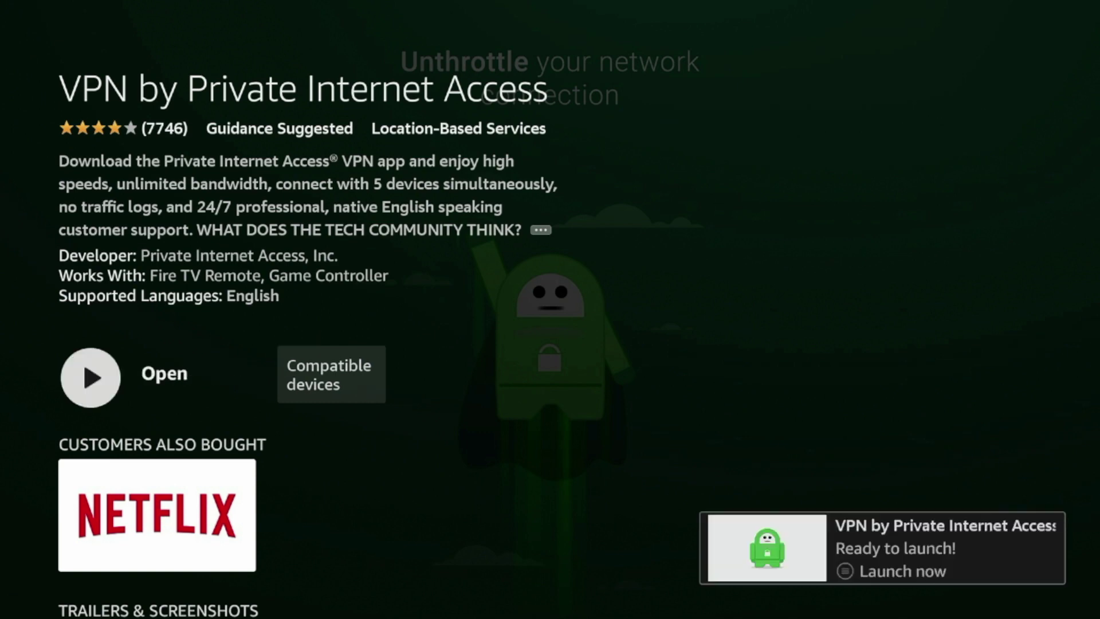
key("Home")
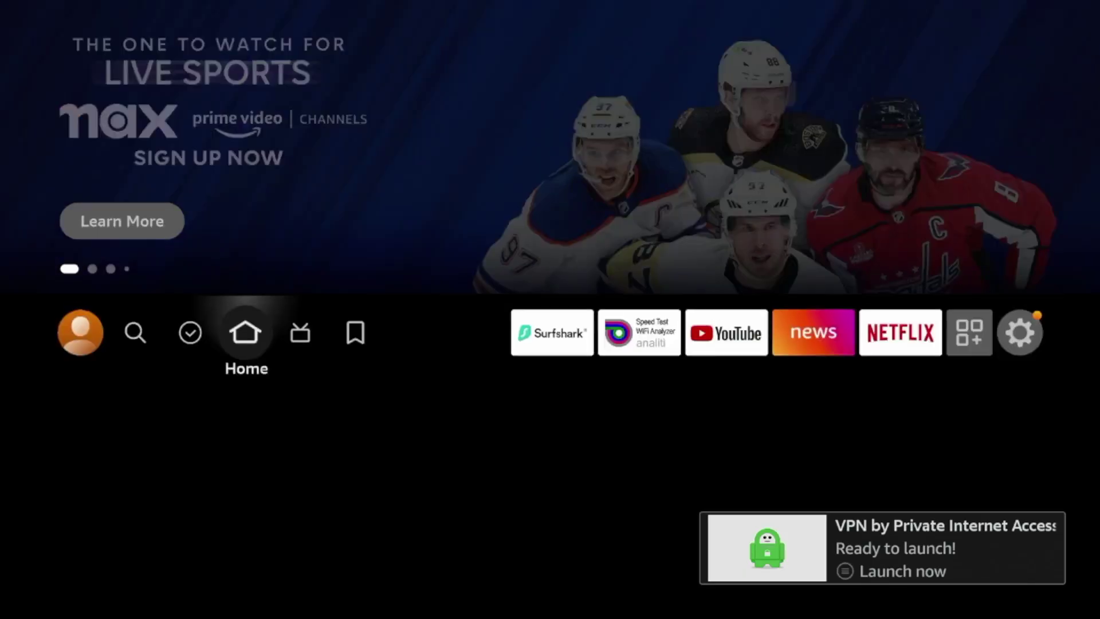
- Open the full apps list and highlight the Private Internet Access tile
key("Right")
key("Right")
key("Right")
key("Right")
key("Right")
key("Right")
key("Right")
key("Right")
key("Right")
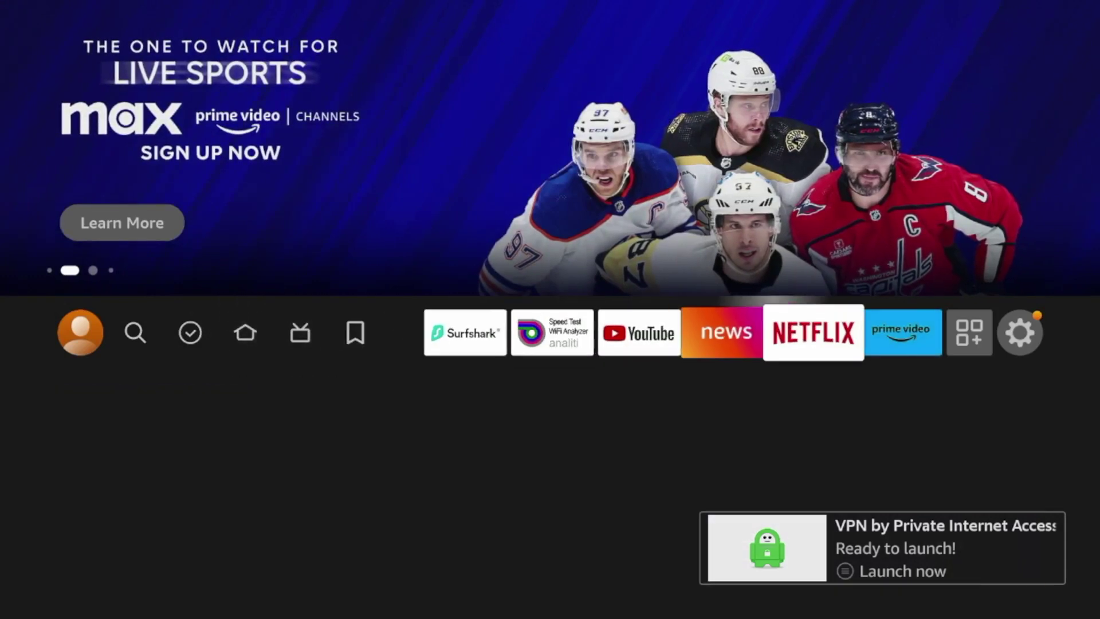
key("Right")
key("Left")
key("Return")
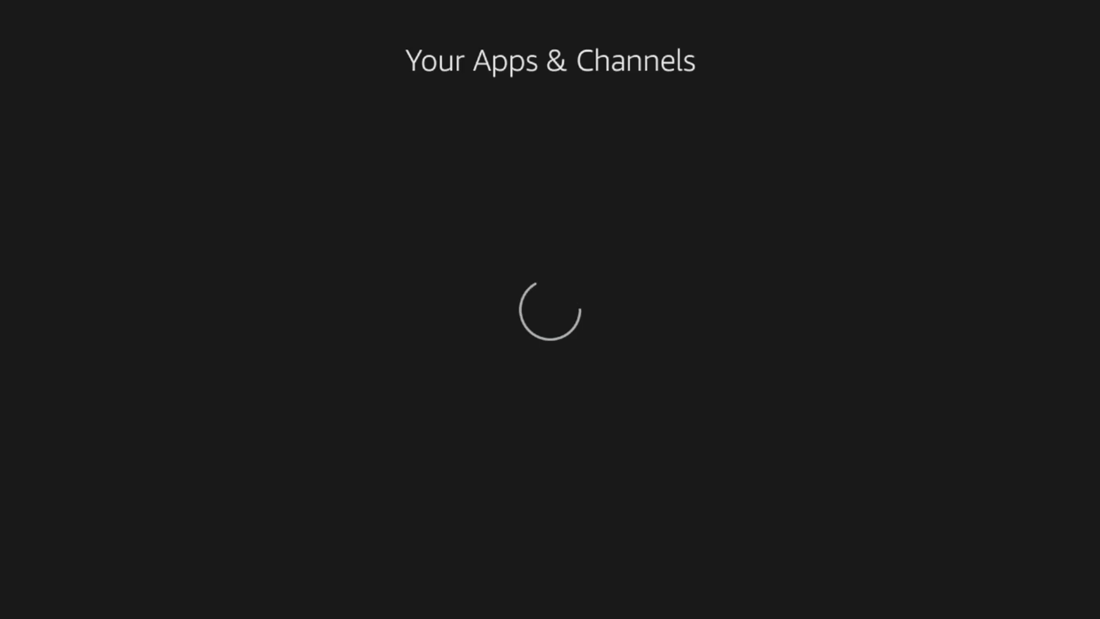
key("Down")
key("Down")
key("Down")
key("Down")
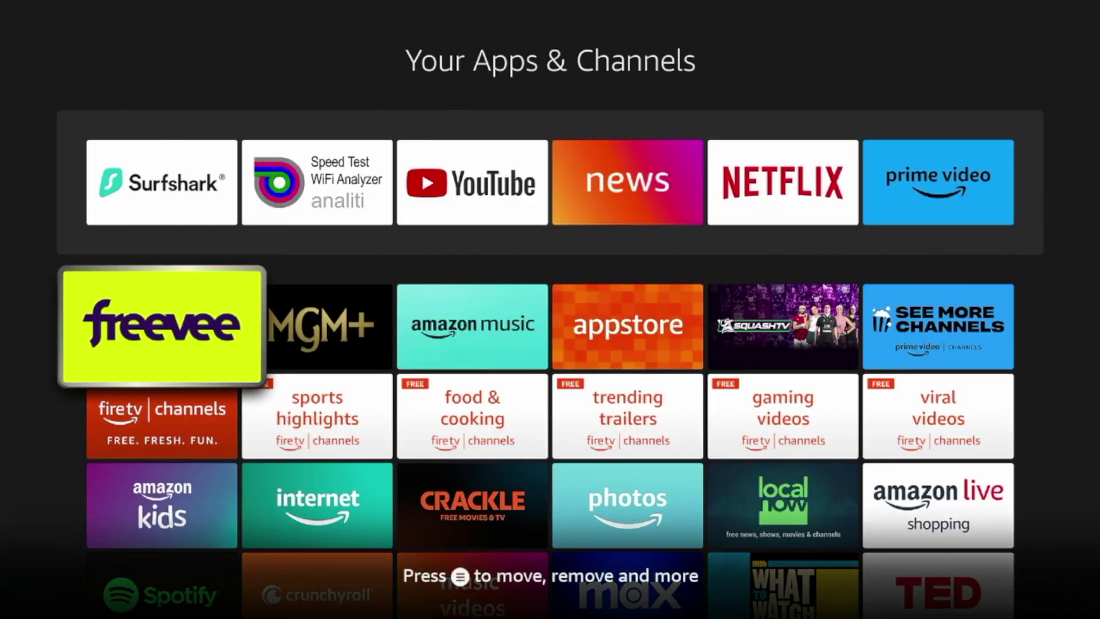
key("Down")
key("Right")
key("Right")
key("Right")
key("Right")
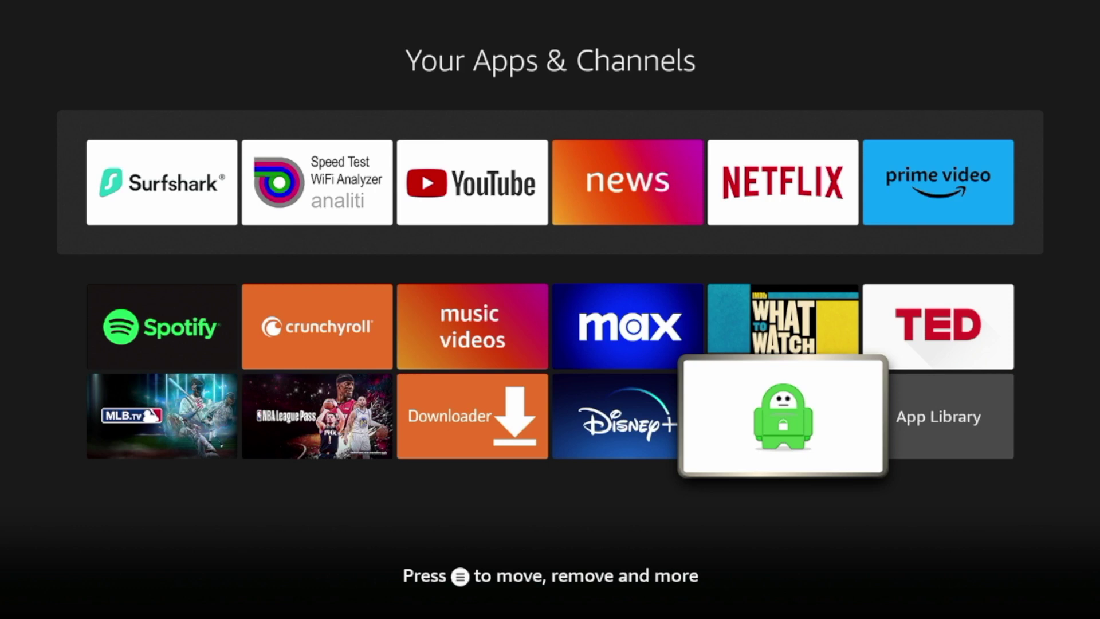
- Use 'Move to front' on PIA, then highlight it on the Home row
key("Menu")
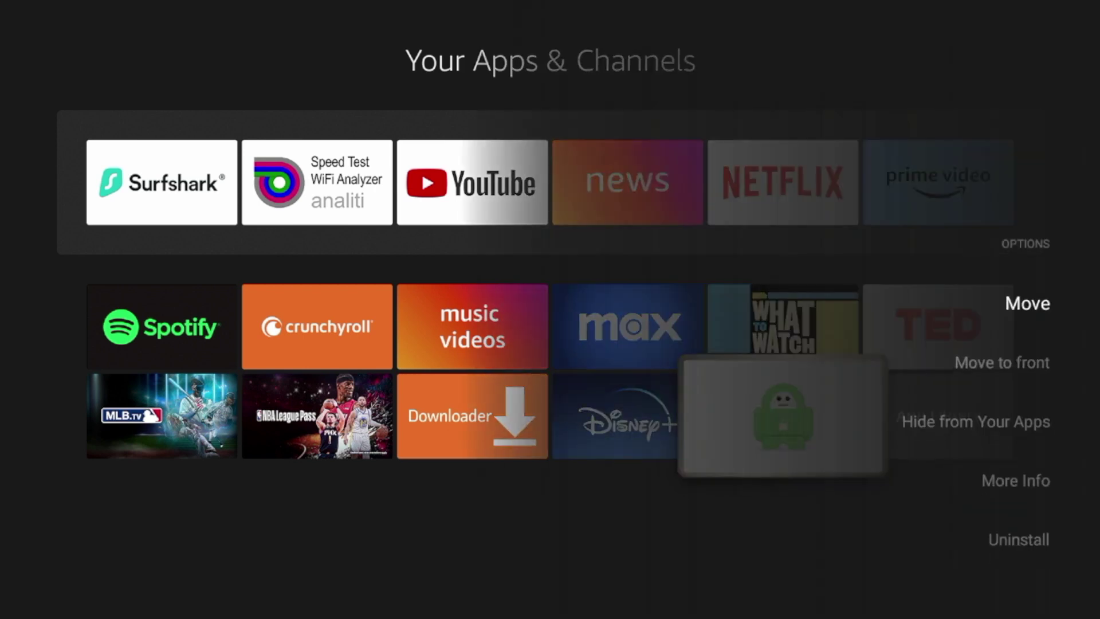
key("Down")
key("Return")
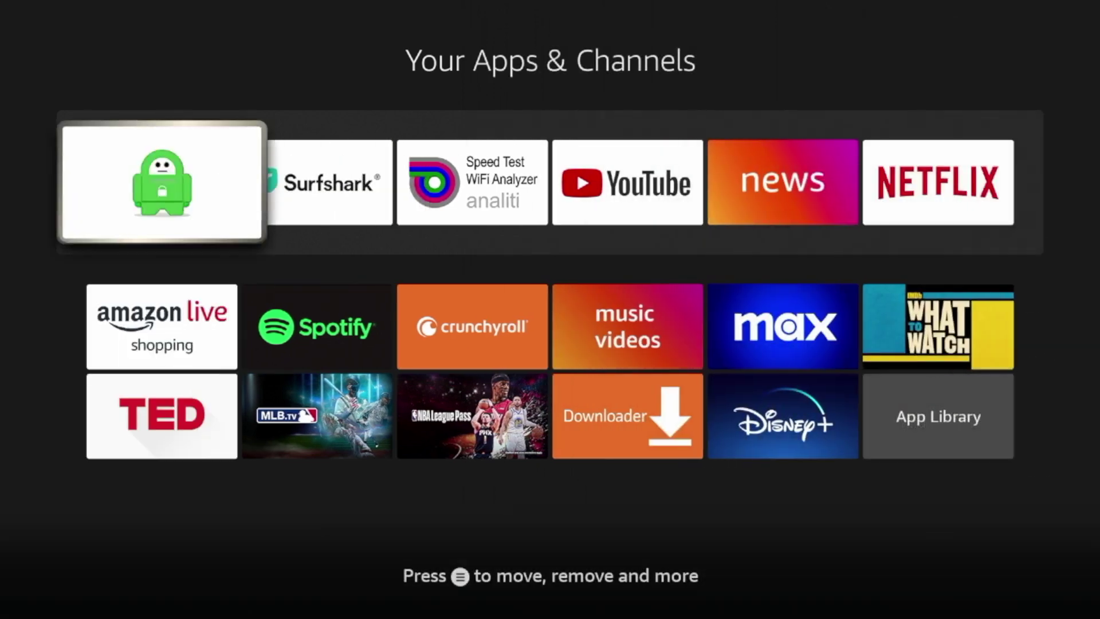
key("Escape")
key("Right")
key("Right")
key("Right")
key("Right")
key("Left")
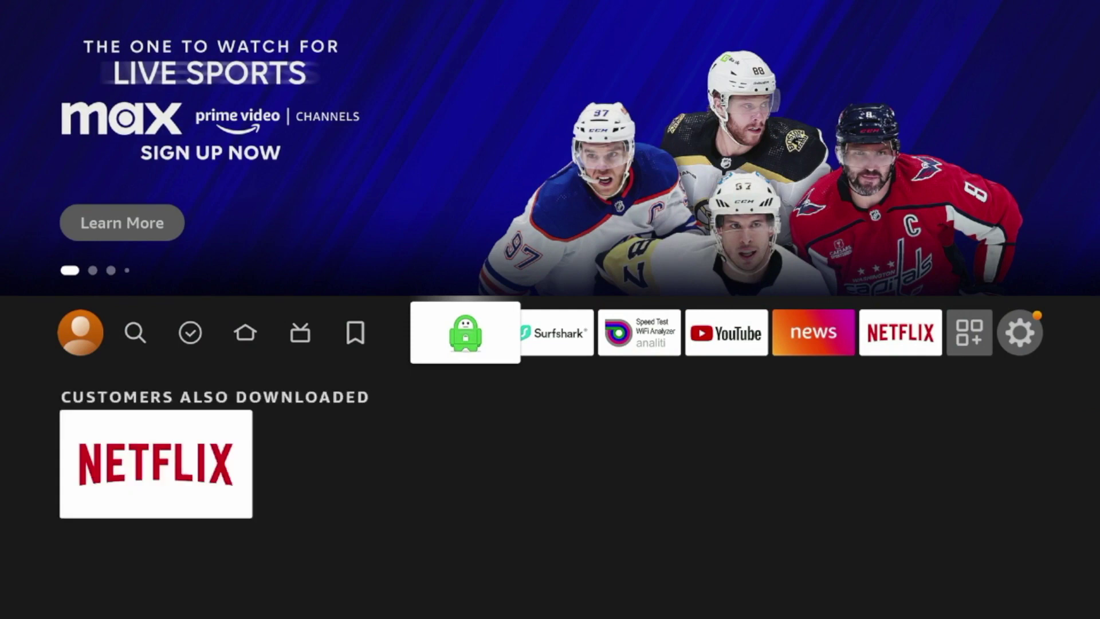
- Launch PIA, look over the Terms of Service and Privacy Policy links, and open the login form
key("Return")
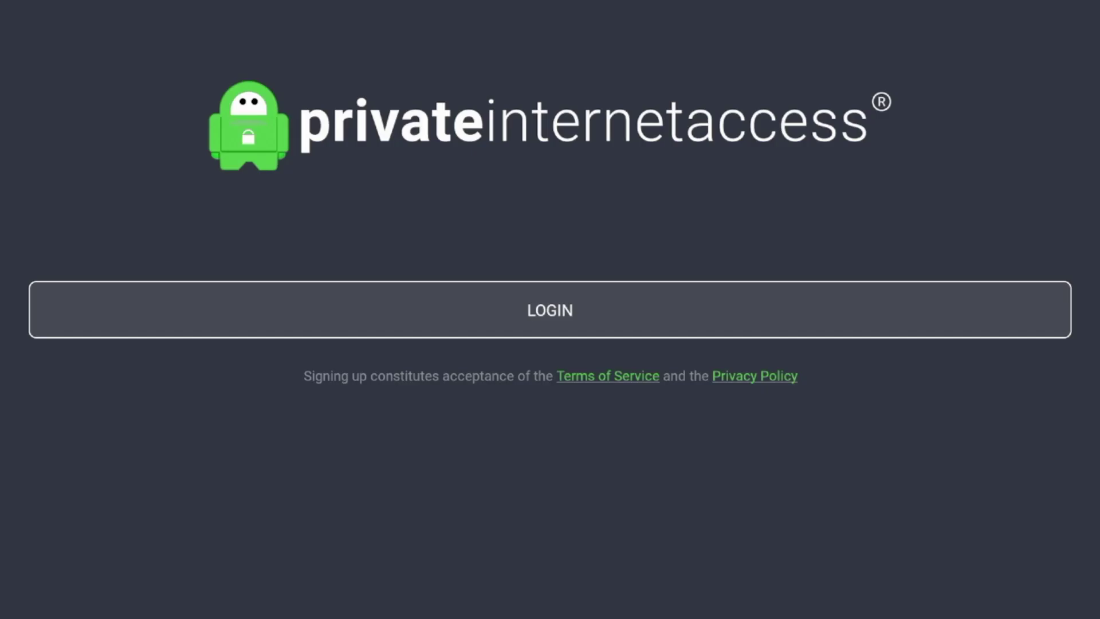
key("Down")
key("Right")
key("Left")
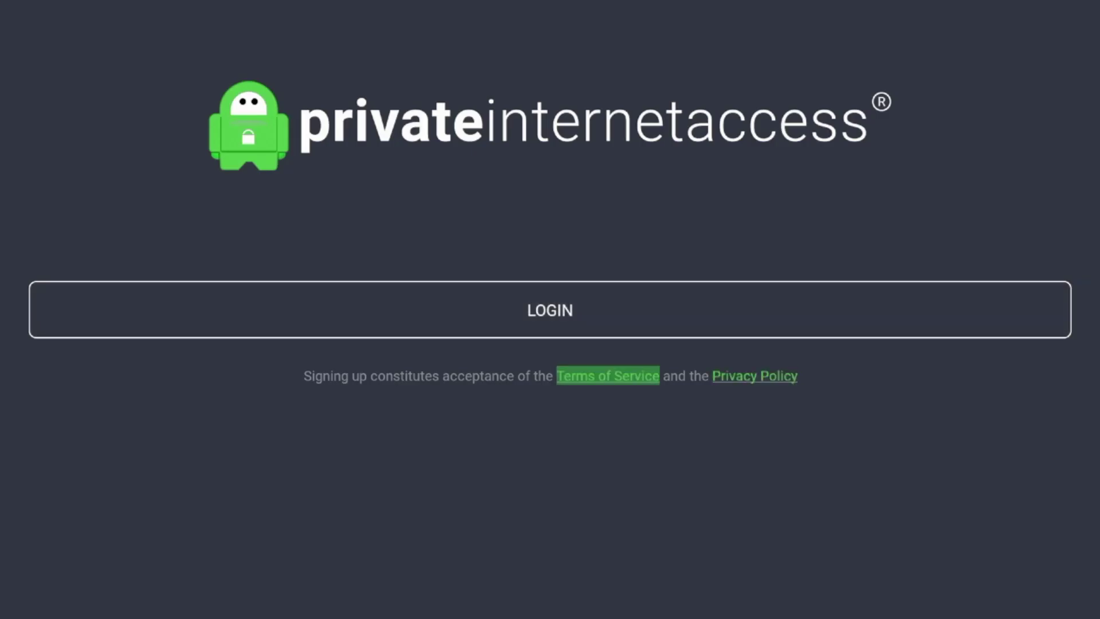
key("Up")
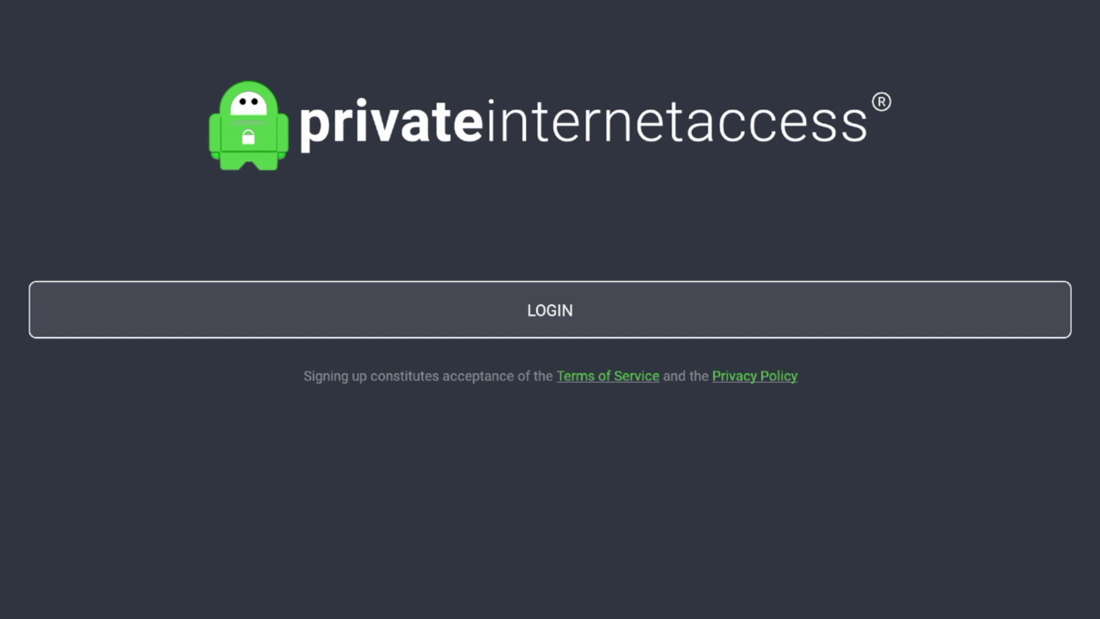
key("Return")
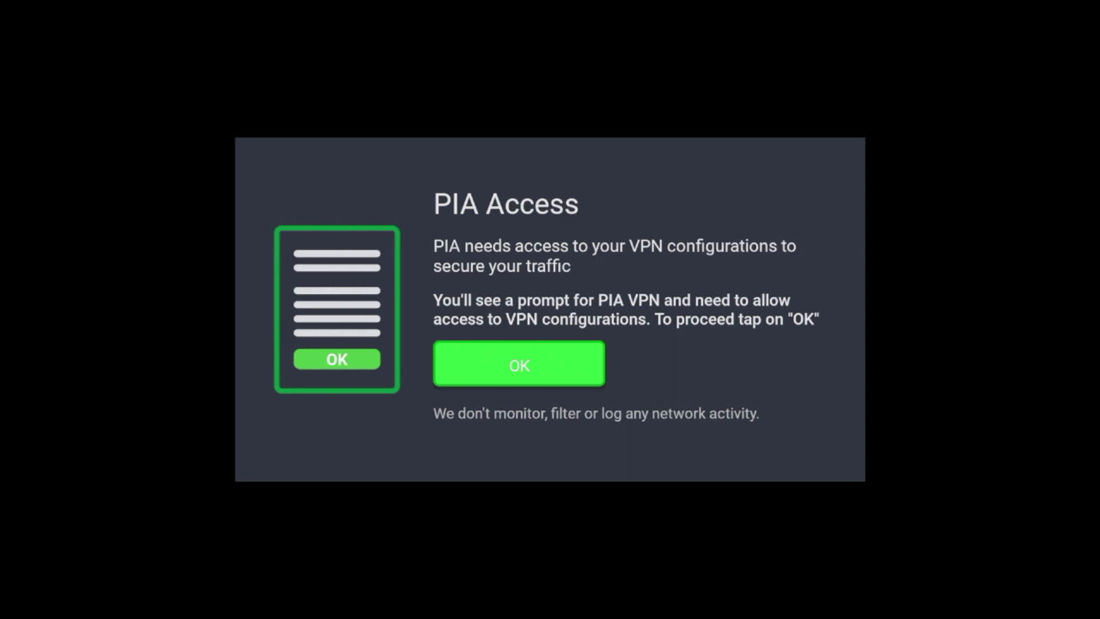
- Acknowledge the PIA Access screen and accept the Android connection request
key("Return")
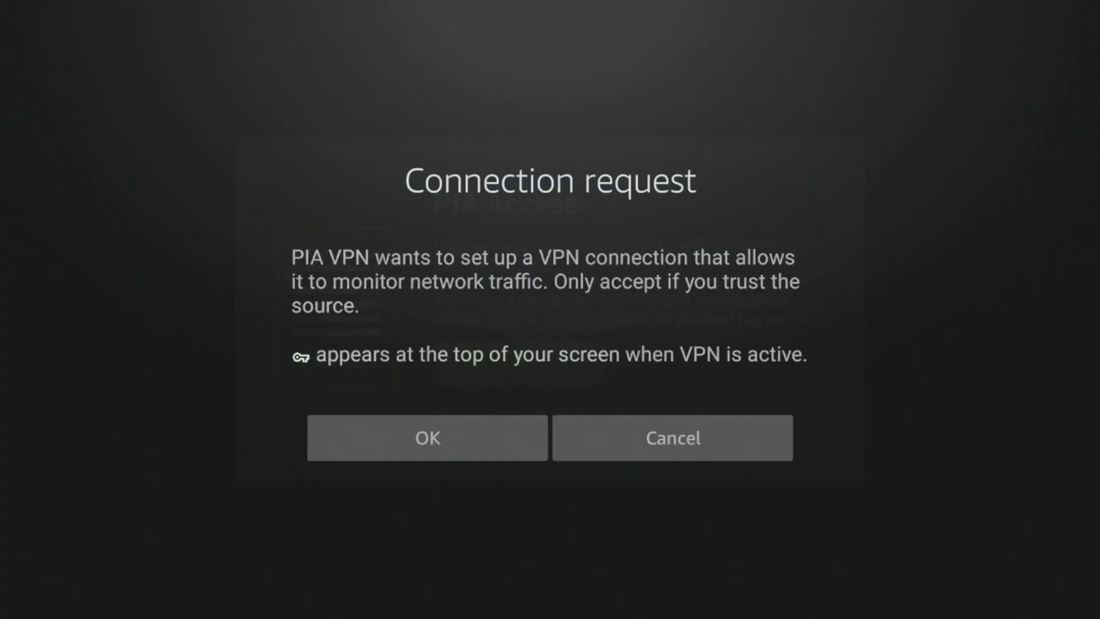
key("Down")
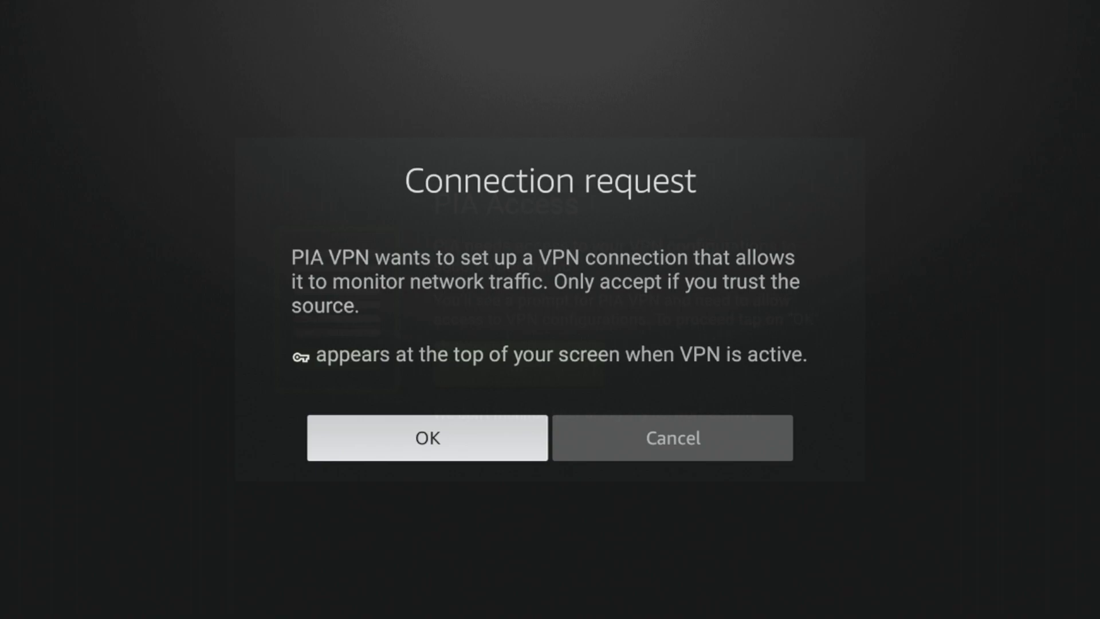
key("Return")
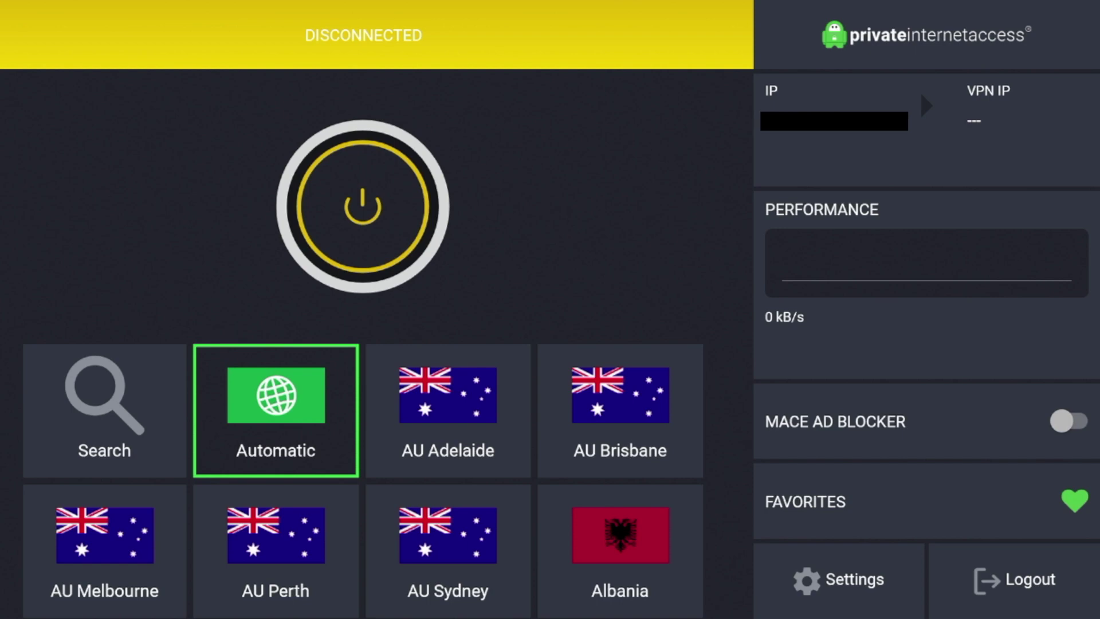
- Connect the VPN using the Automatic server location
key("Right")
key("Left")
key("Return")
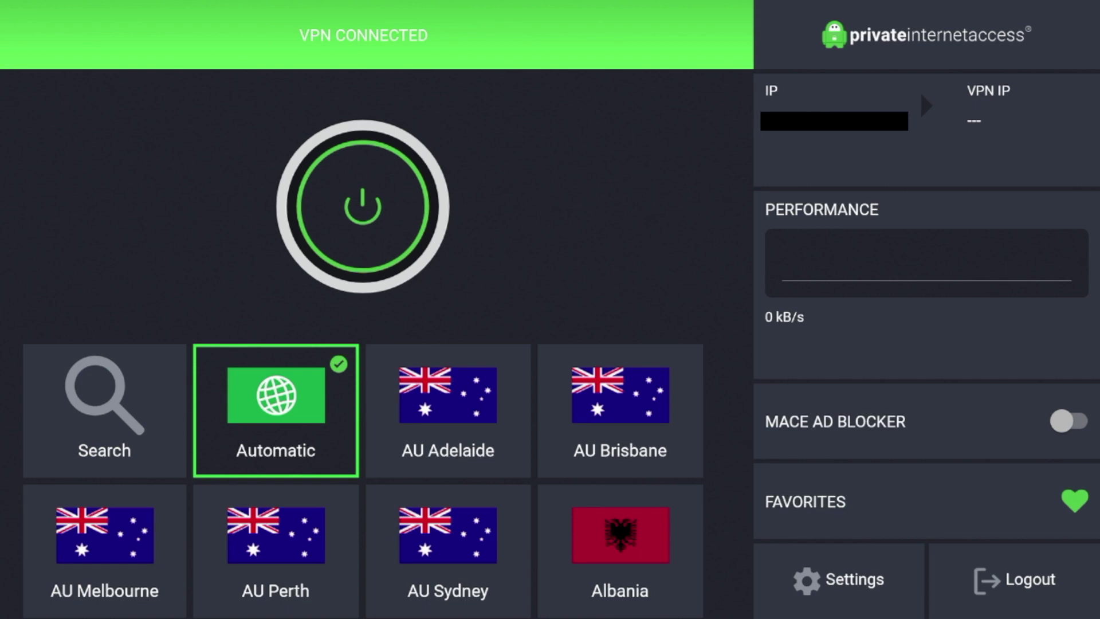
key("Down")
key("Left")
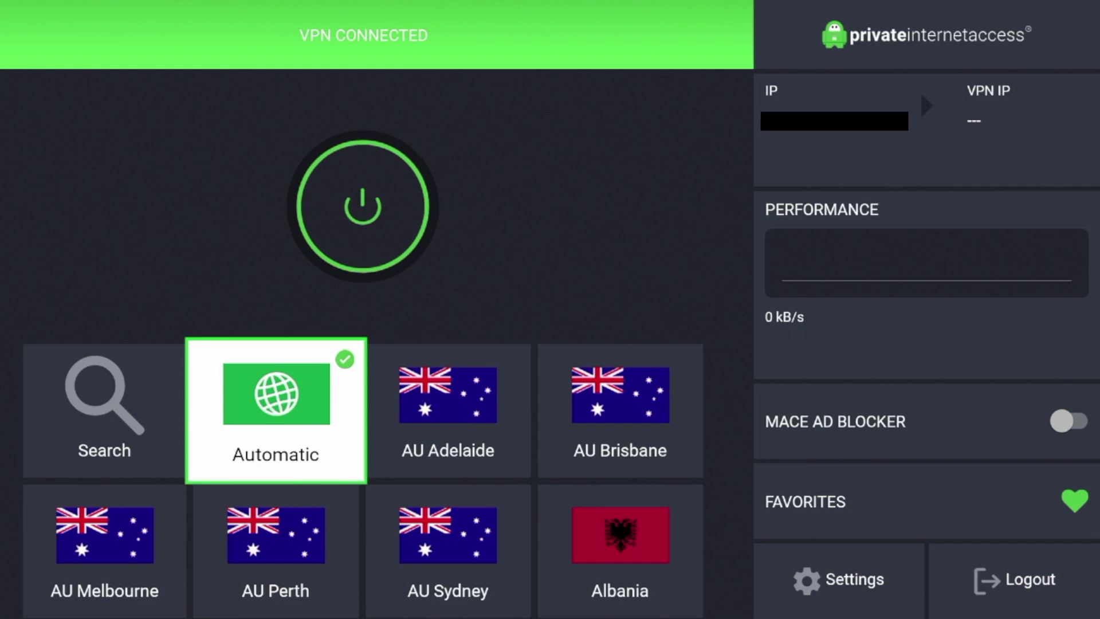
- Look over the IP address, ad blocker and performance panels
key("Right")
key("Right")
key("Right")
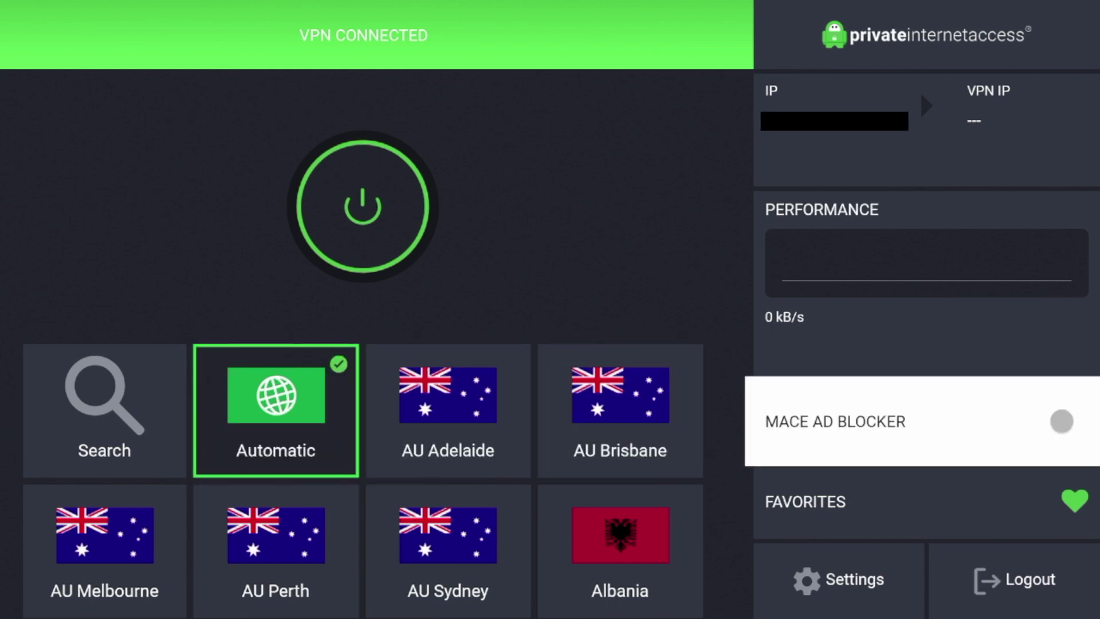
key("Up")
key("Up")
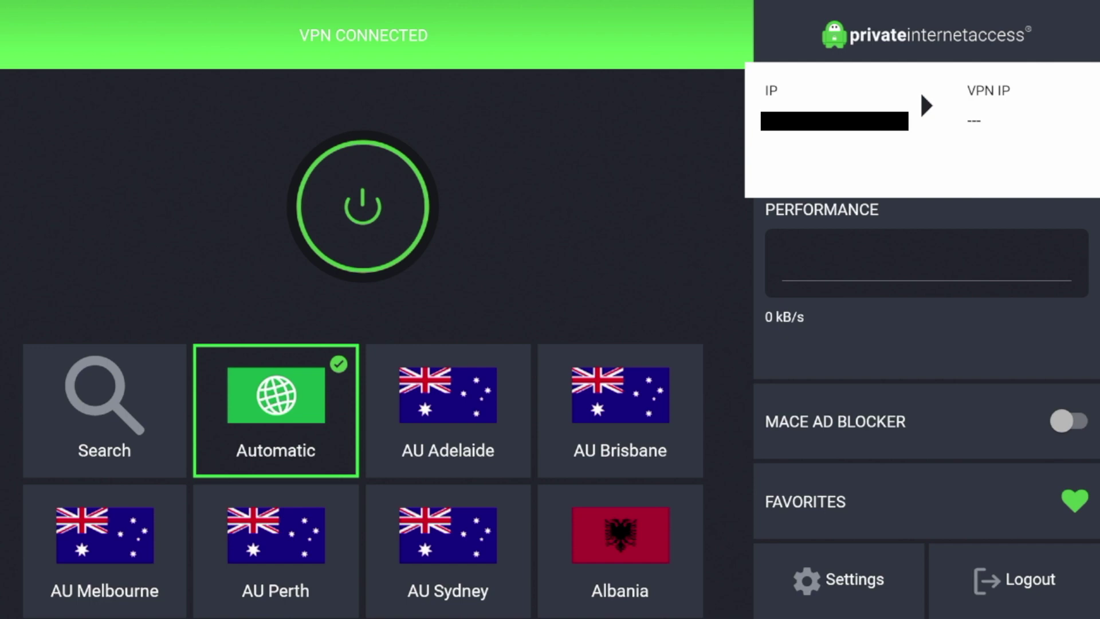
key("Down")
key("Left")
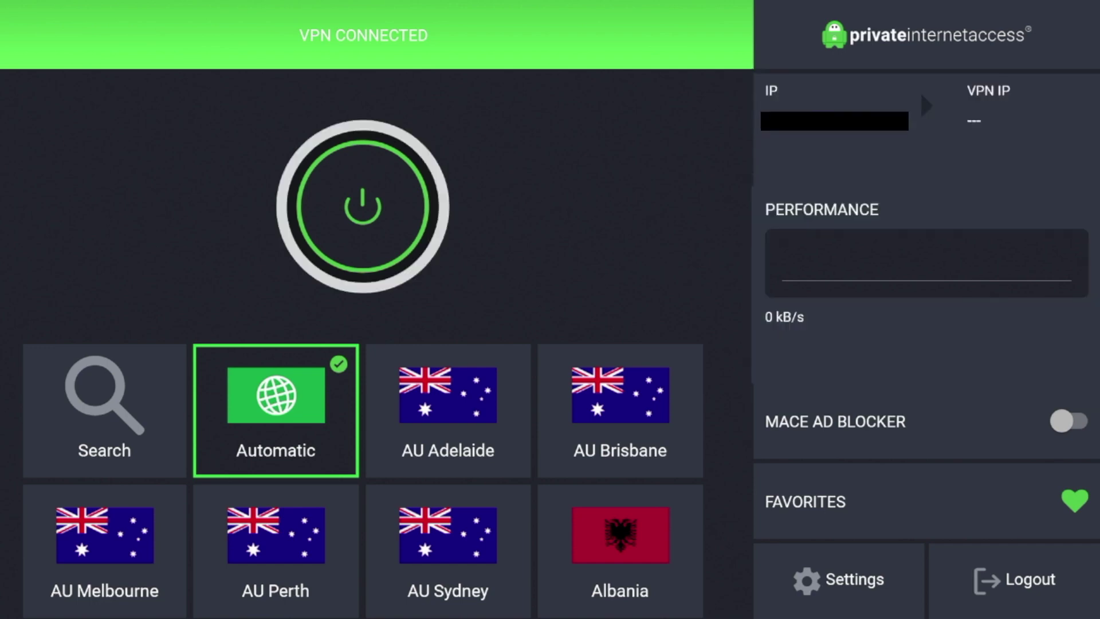
- Browse server locations down to ES Valencia and FI Helsinki, then open Settings
key("Down")
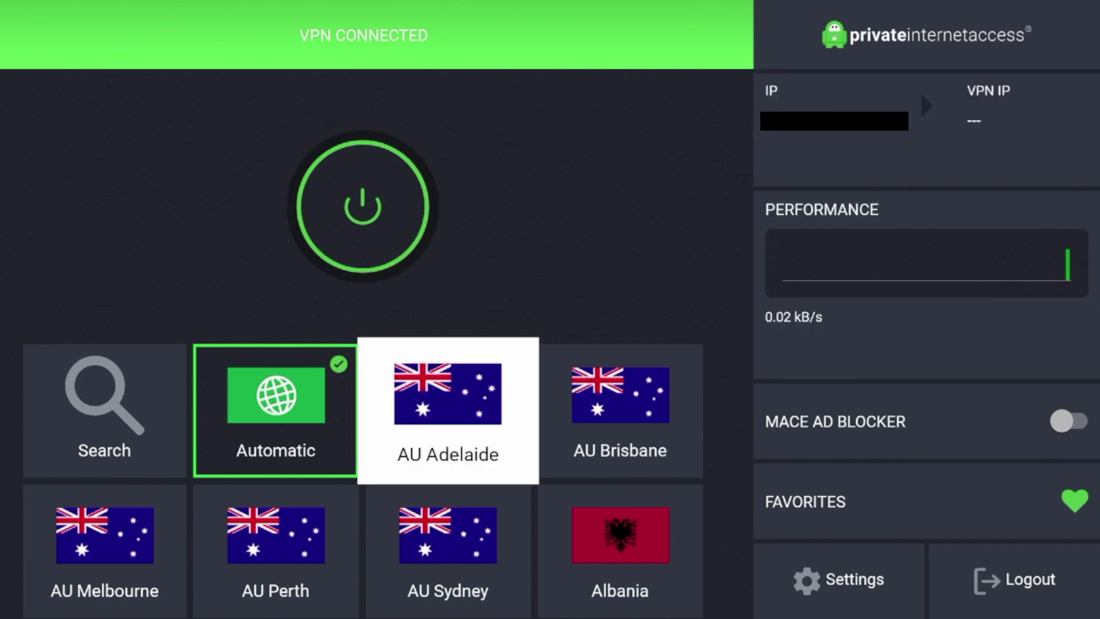
key("Down")
key("Down")
key("Down")
key("Down")
key("Down")
key("Down")
key("Down")
key("Down")
key("Down")
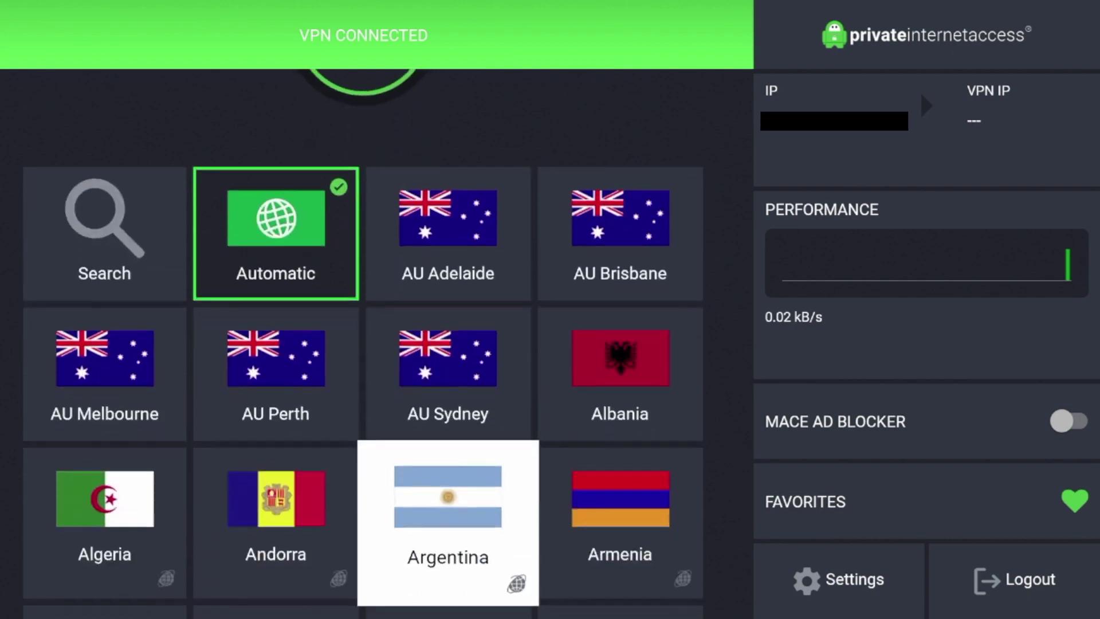
key("Down")
key("Down")
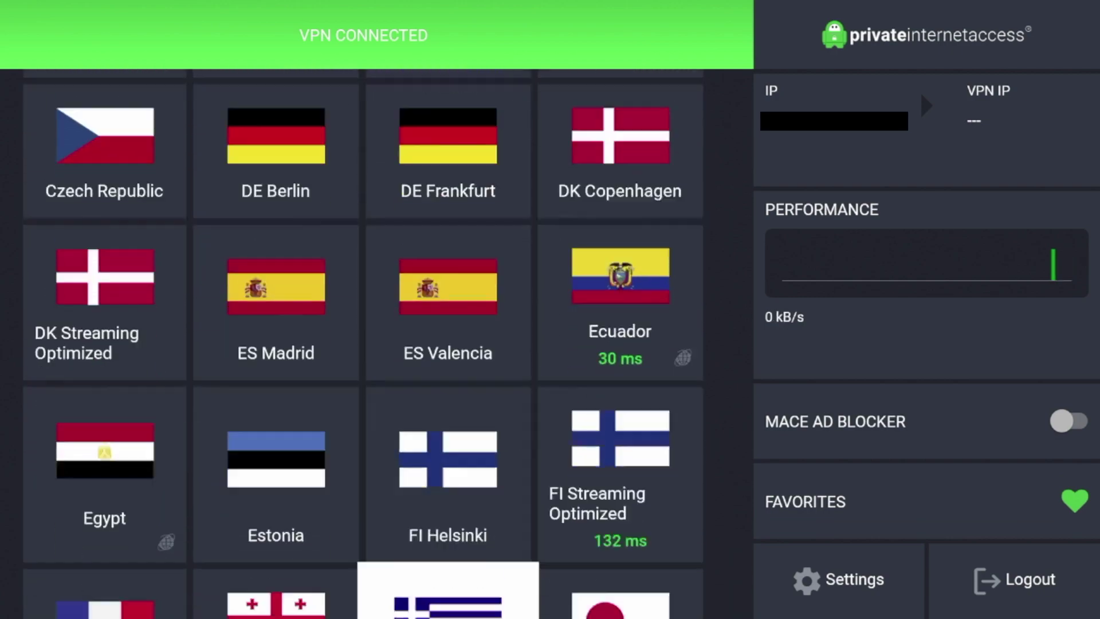
key("Up")
key("Up")
key("Right")
key("Down")
key("Down")
key("Down")
key("Down")
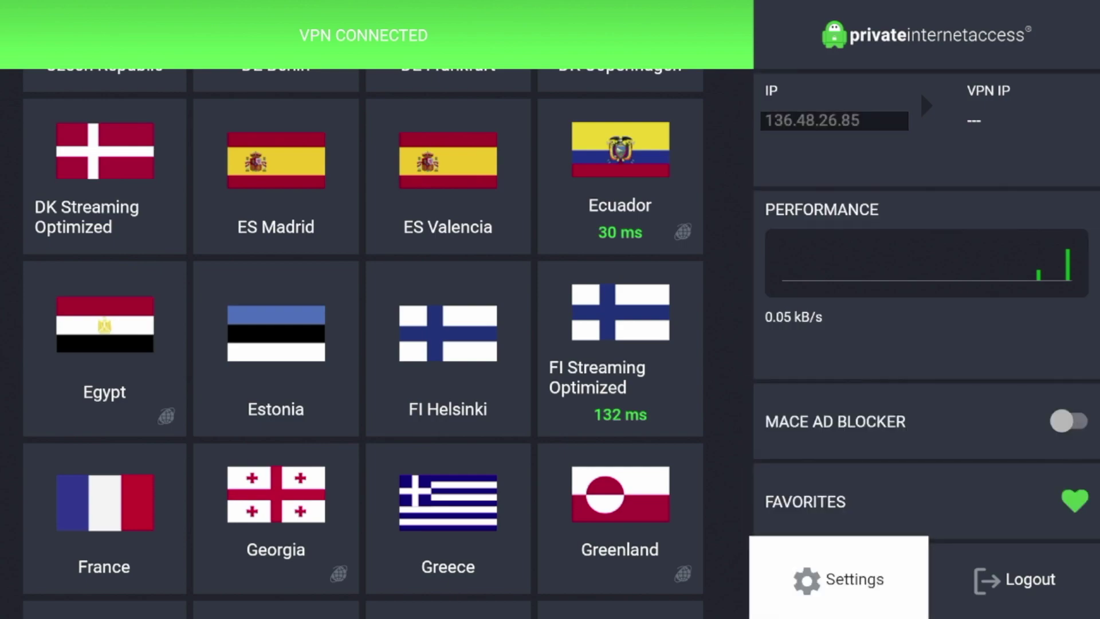
key("Return")
key("Return")
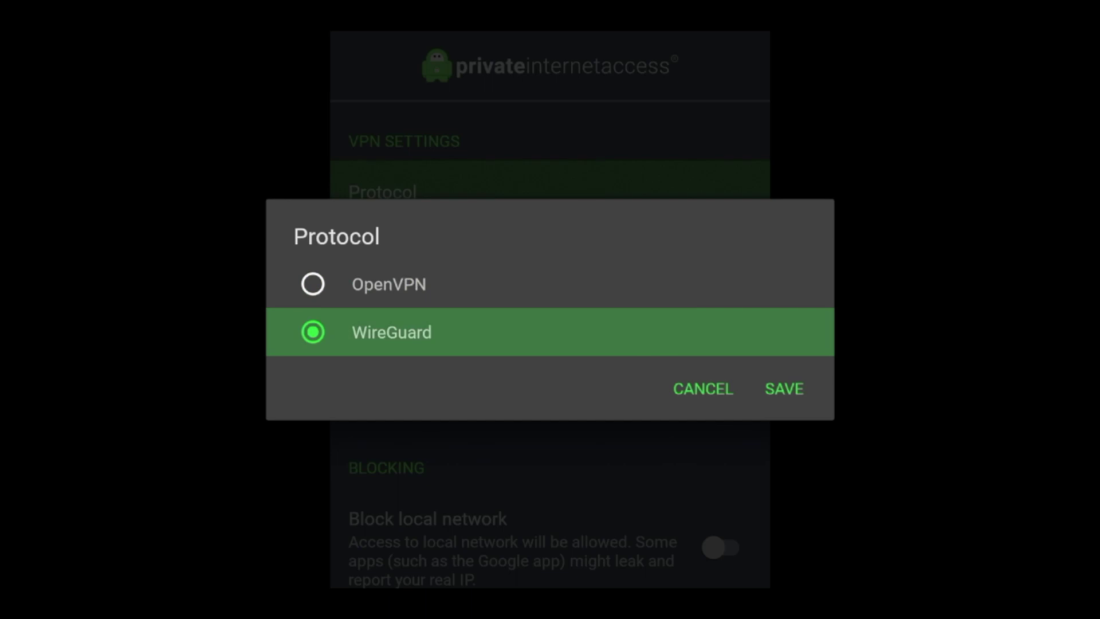
- Keep WireGuard as the protocol and leave DNS set to PIA DNS
key("Escape")
key("Down")
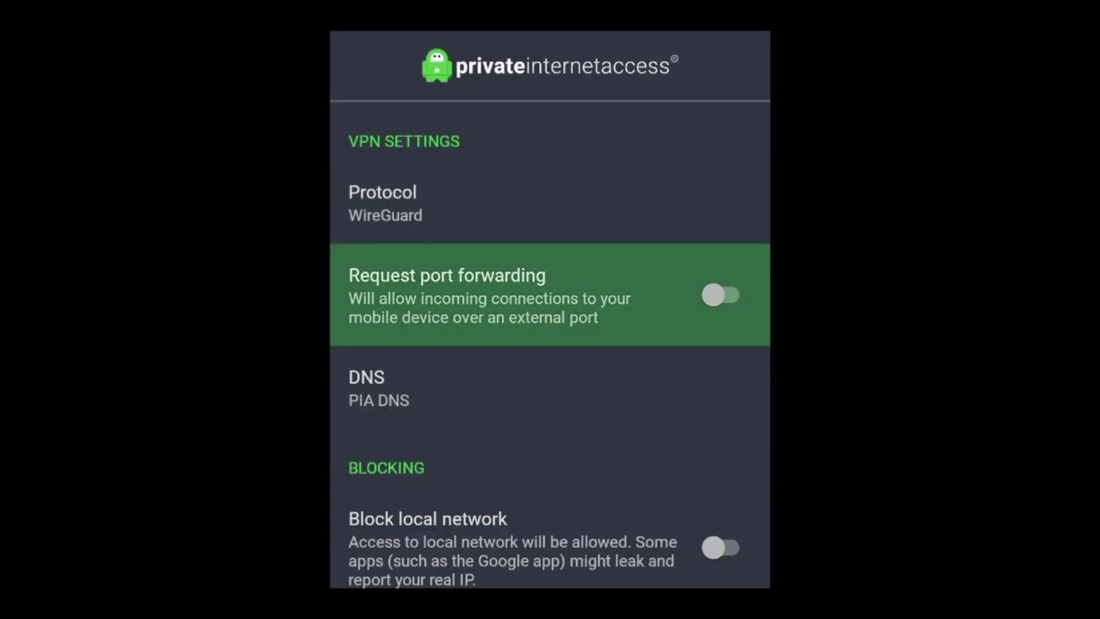
key("Up")
key("Down")
key("Down")
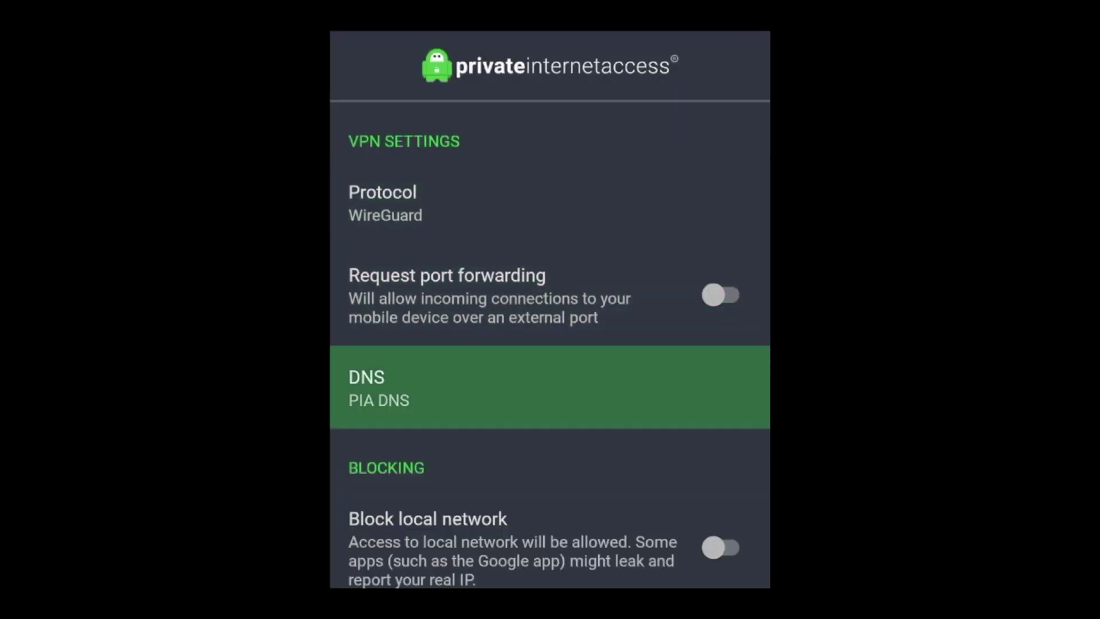
key("Return")
key("Down")
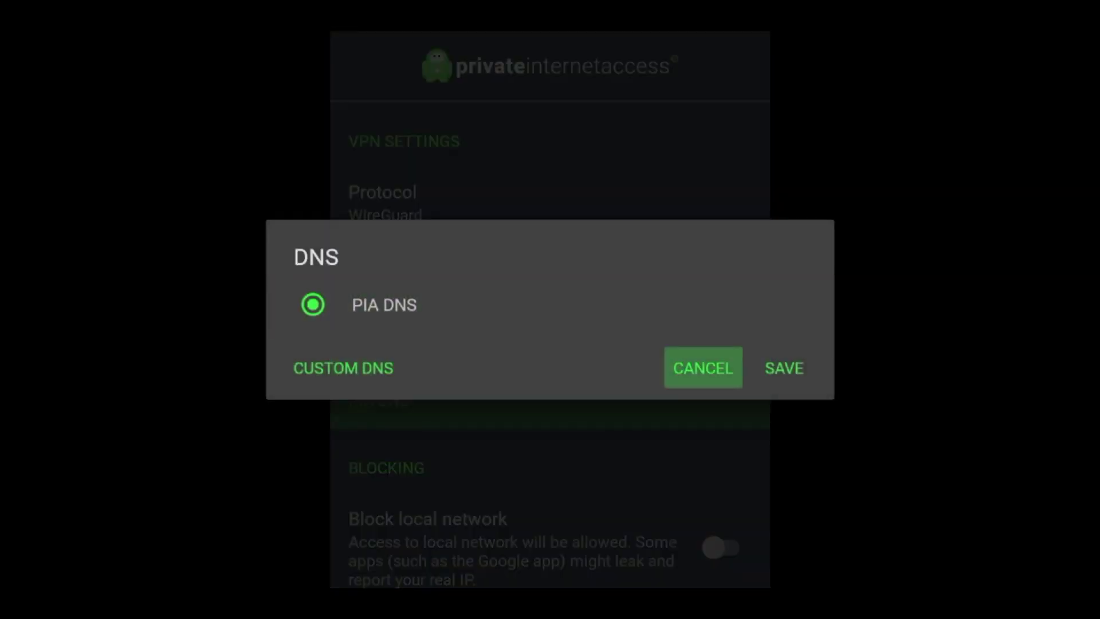
key("Return")
- Scroll through the remaining settings down to Version, then return to the main screen
key("Down")
key("Down")
key("Up")
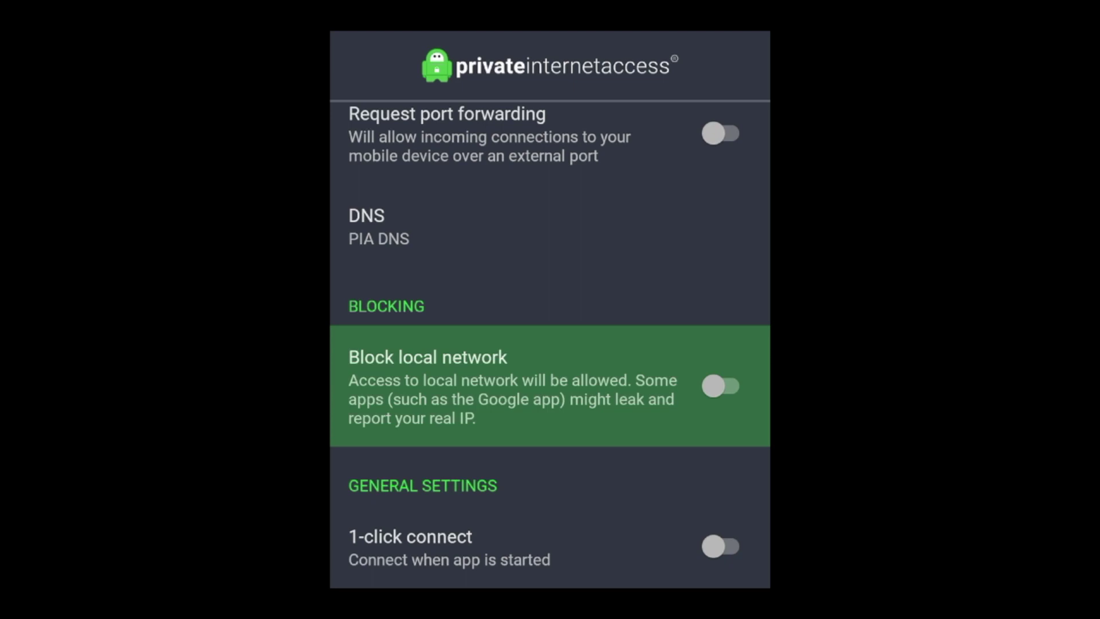
key("Down")
key("Up")
key("Down")
key("Down")
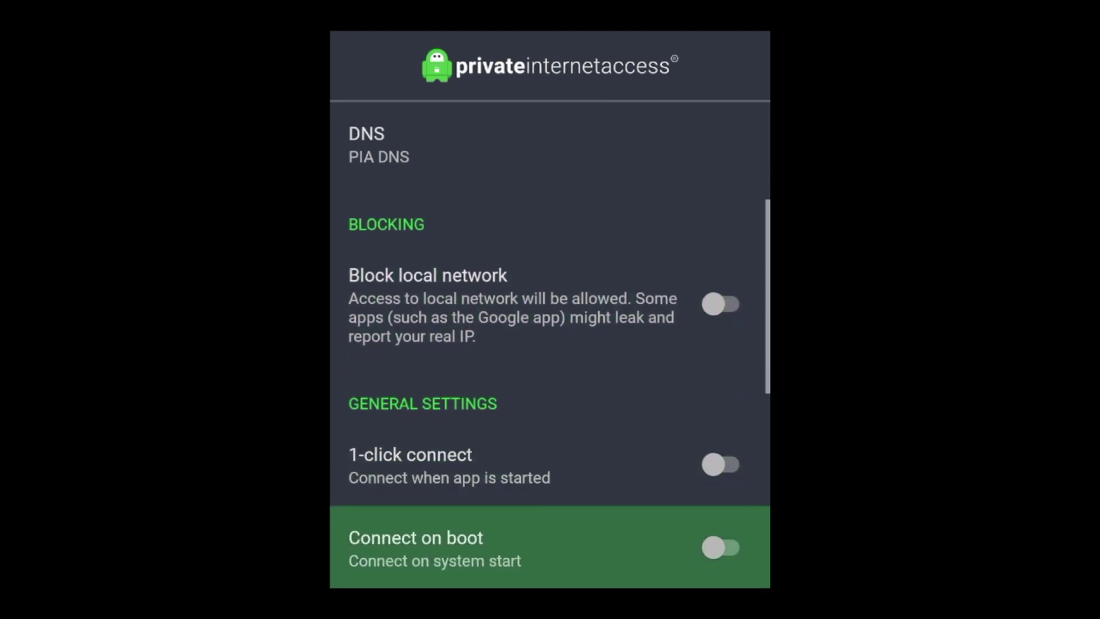
key("Up")
key("Down")
key("Down")
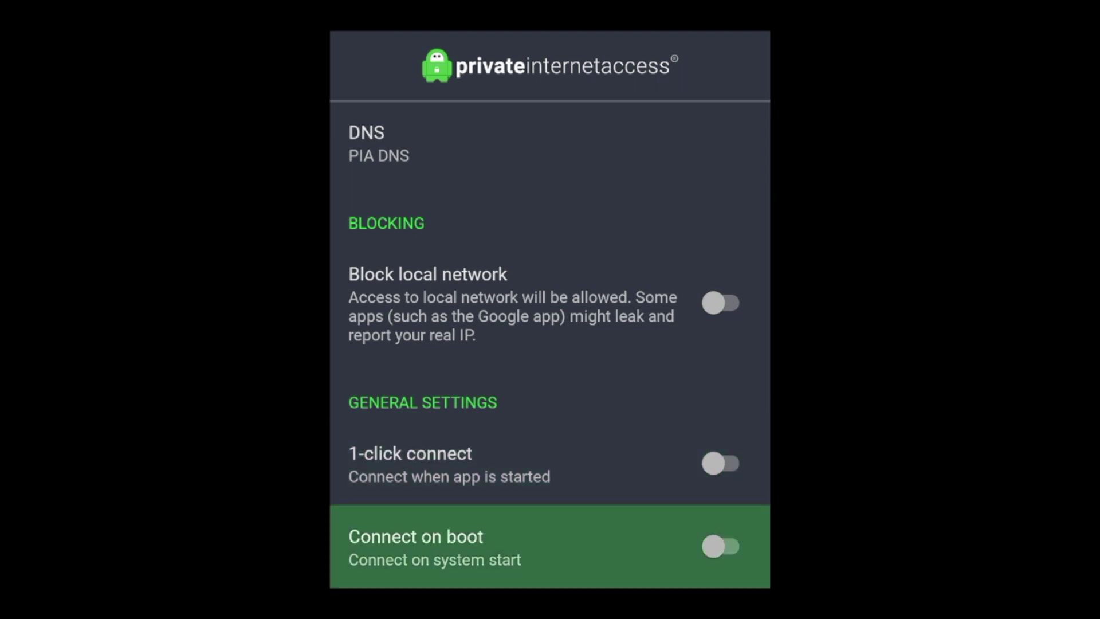
key("Down")
key("Up")
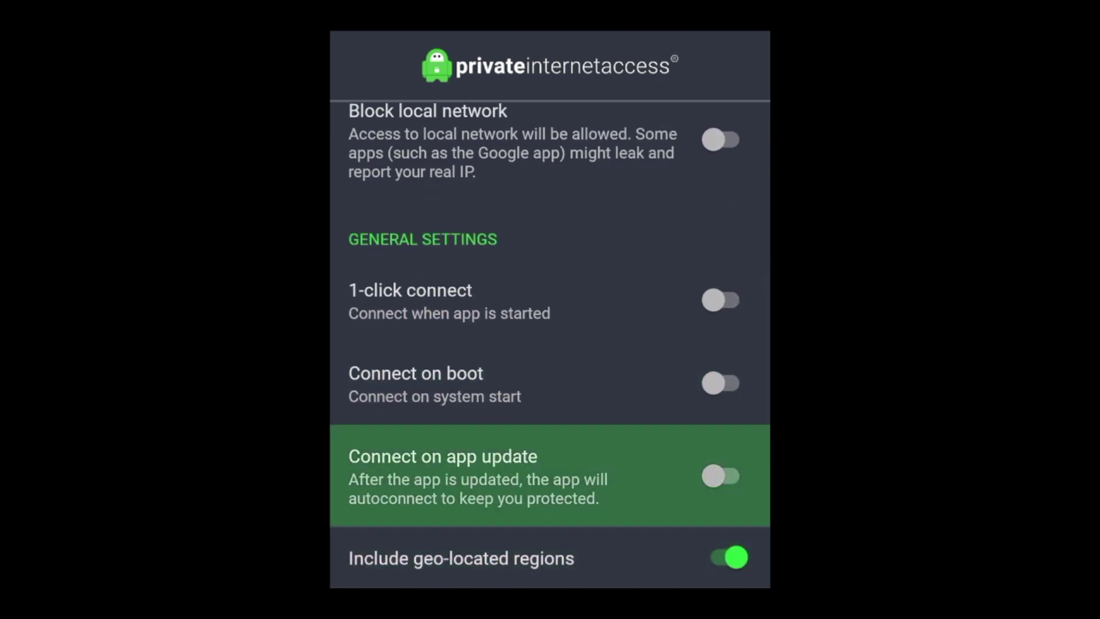
key("Down")
key("Down")
key("Down")
key("Down")
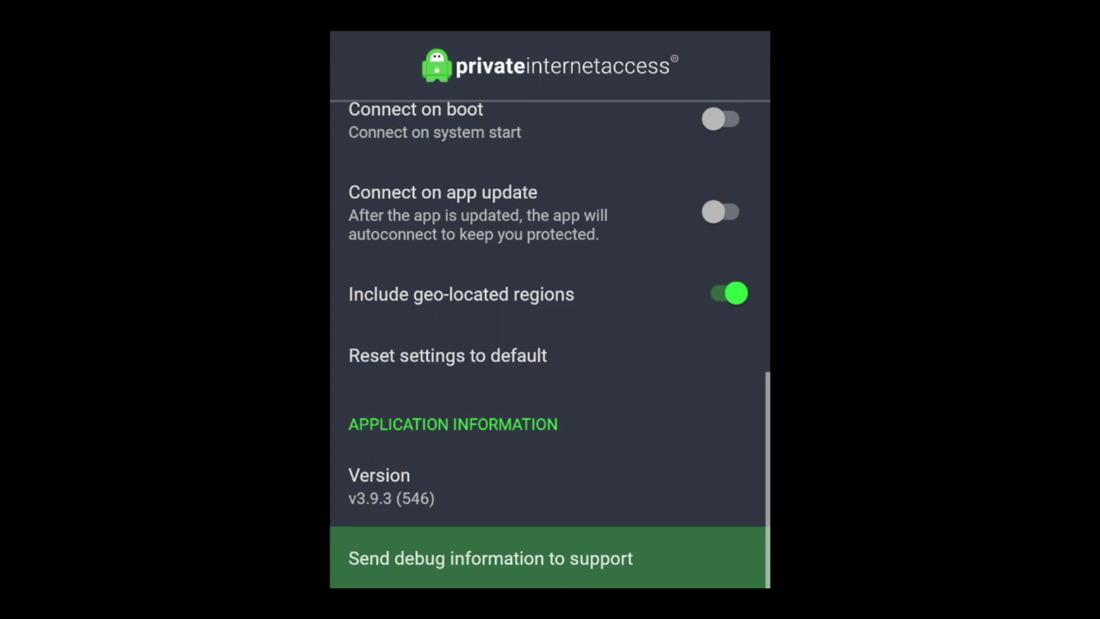
key("Up")
key("Up")
key("Up")
key("Up")
key("Up")
key("Up")
key("Up")
key("Up")
key("Up")
key("Up")
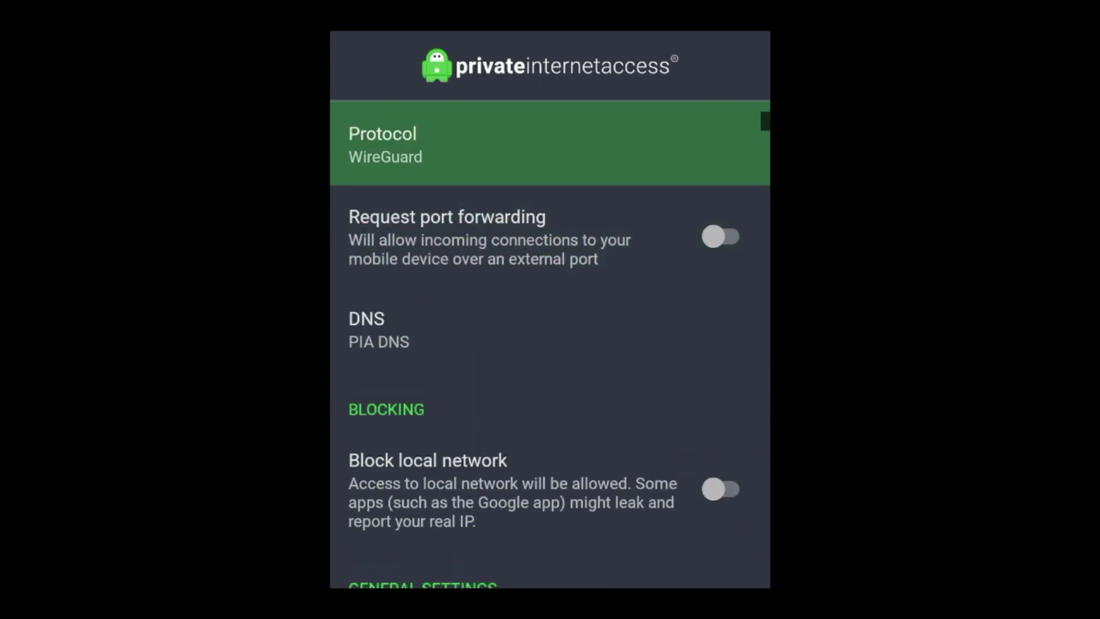
key("Escape")
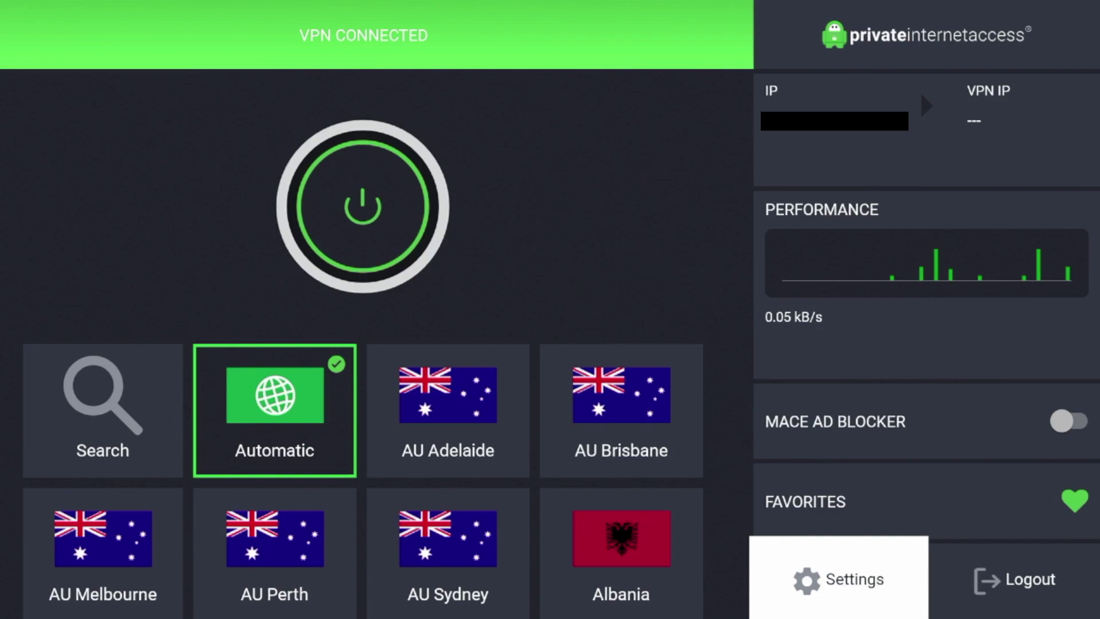
- Exit PIA to the Home screen and move along the app row to the apps grid icon
key("Up")
key("Up")
key("Escape")
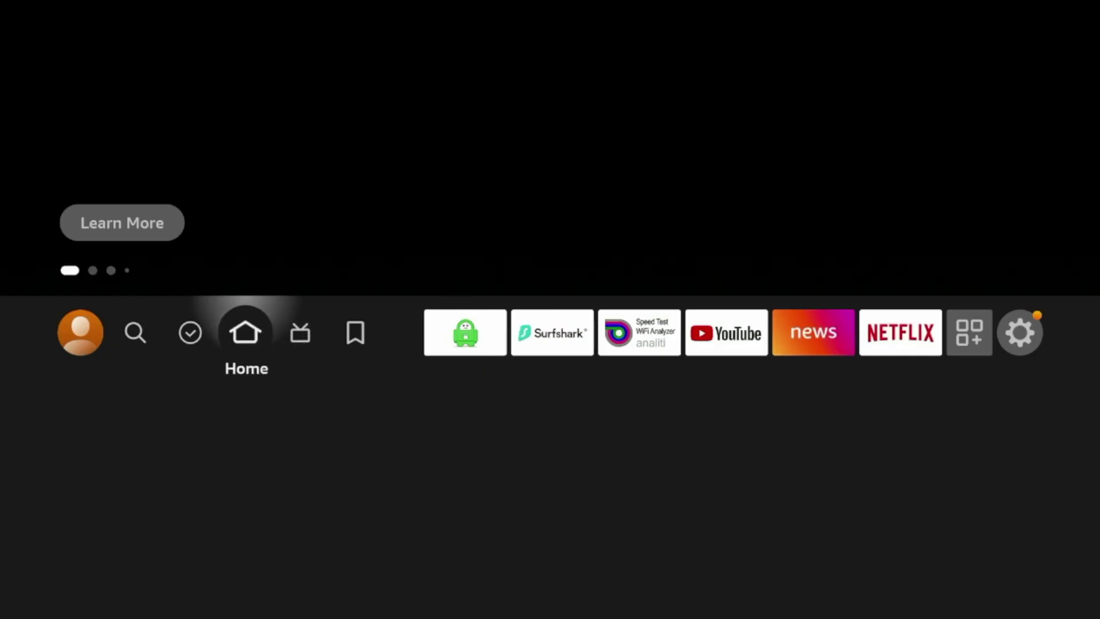
key("Right")
key("Right")
key("Right")
key("Right")
key("Left")
key("Right")
key("Right")
key("Right")
key("Right")
key("Right")
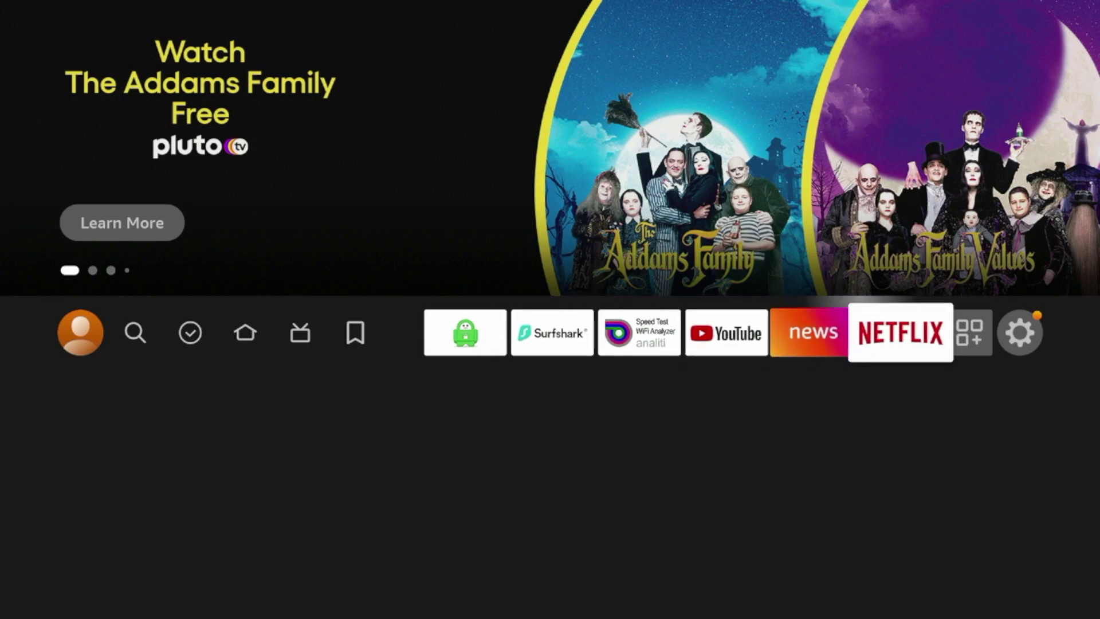
key("Right")
- Open Your Apps & Channels and highlight the Internet browser tile
key("Return")
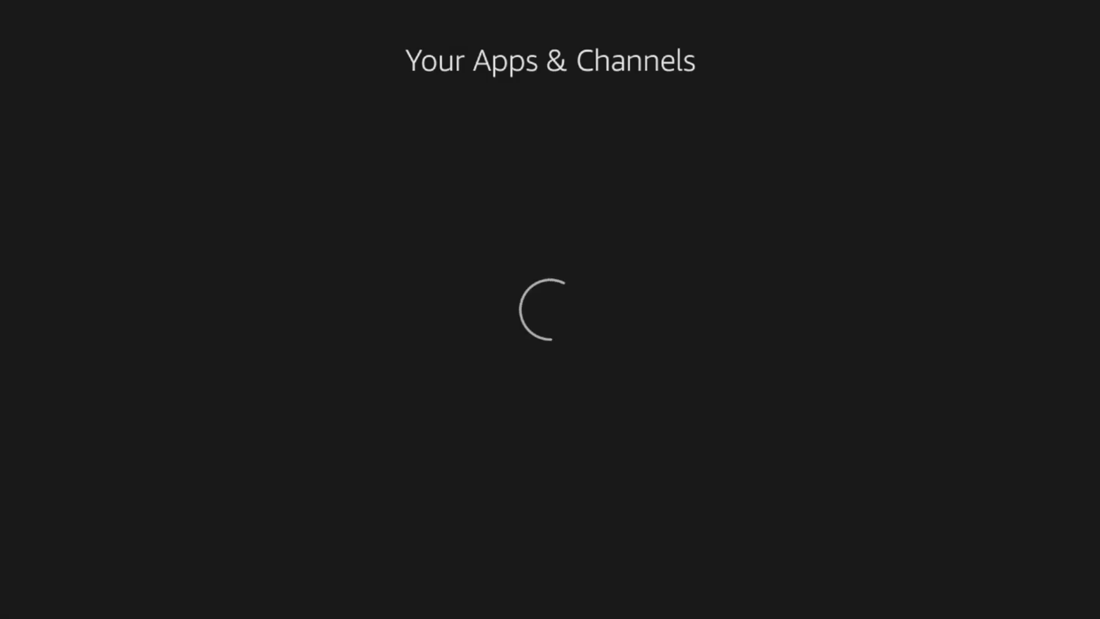
key("Down")
key("Down")
key("Down")
key("Right")
key("Right")
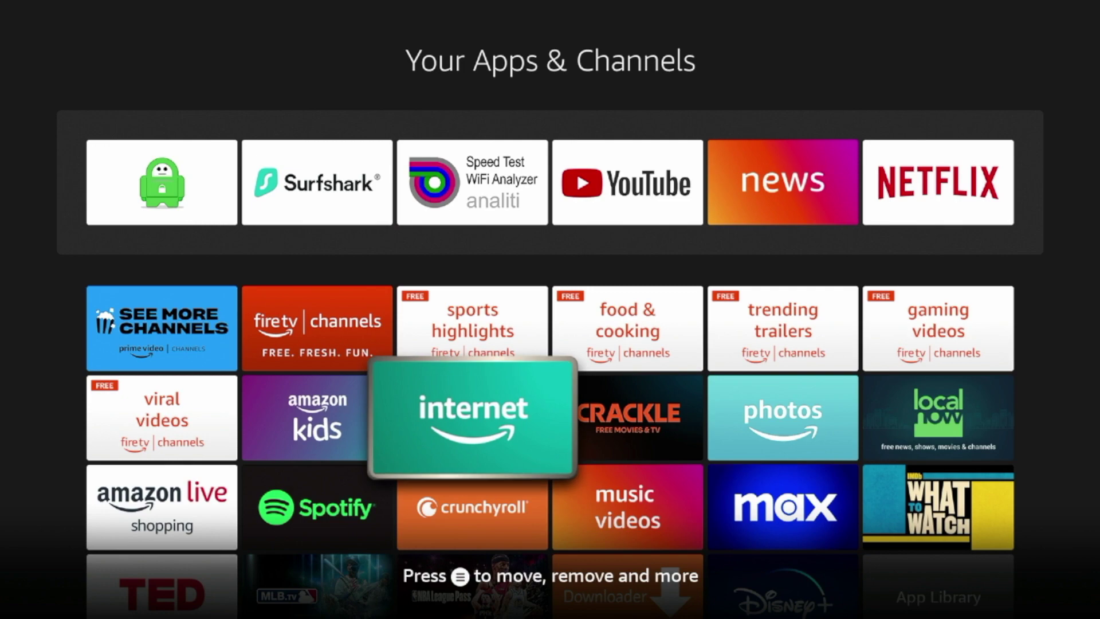
key("Left")
key("Right")
- In Silk, load last-visited dnsleaktest.com showing US IP 149.57.16.171, then return Home
key("Return")
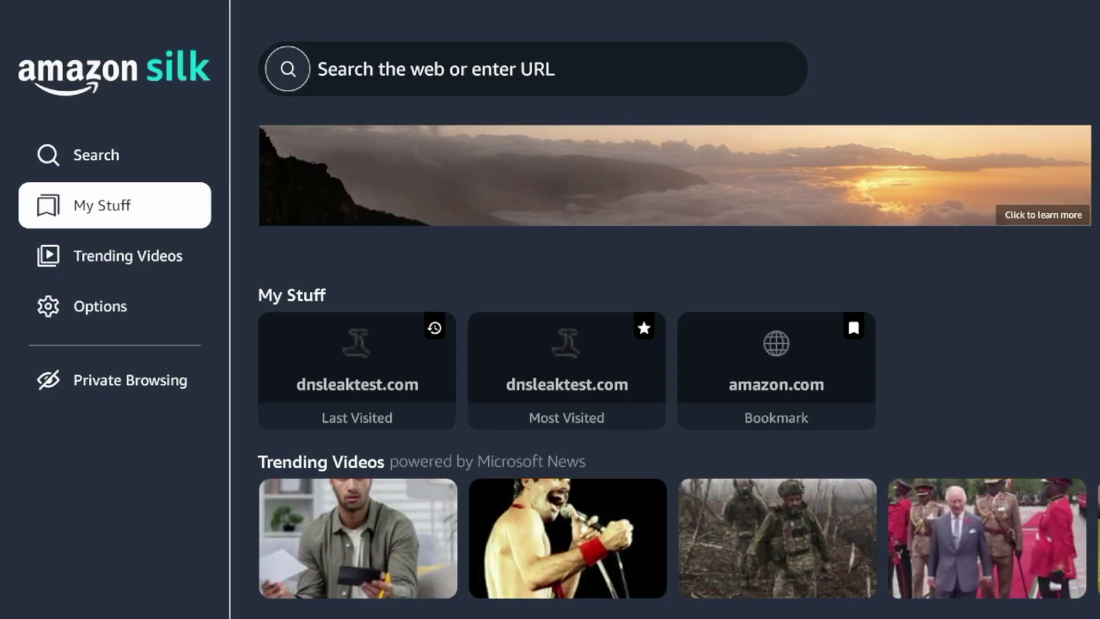
key("Right")
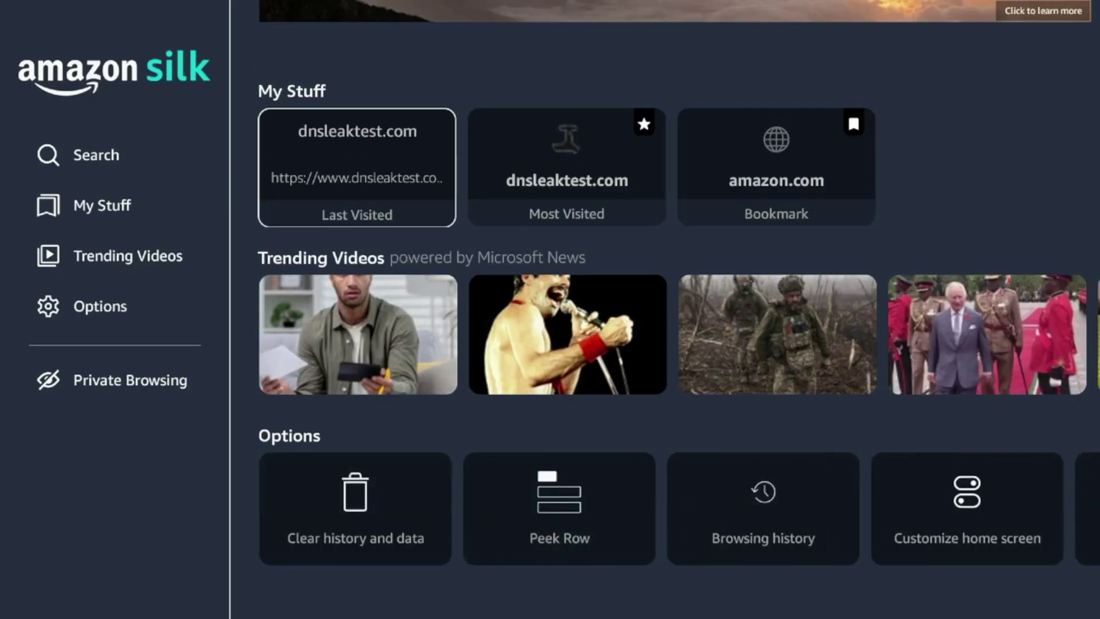
key("Return")
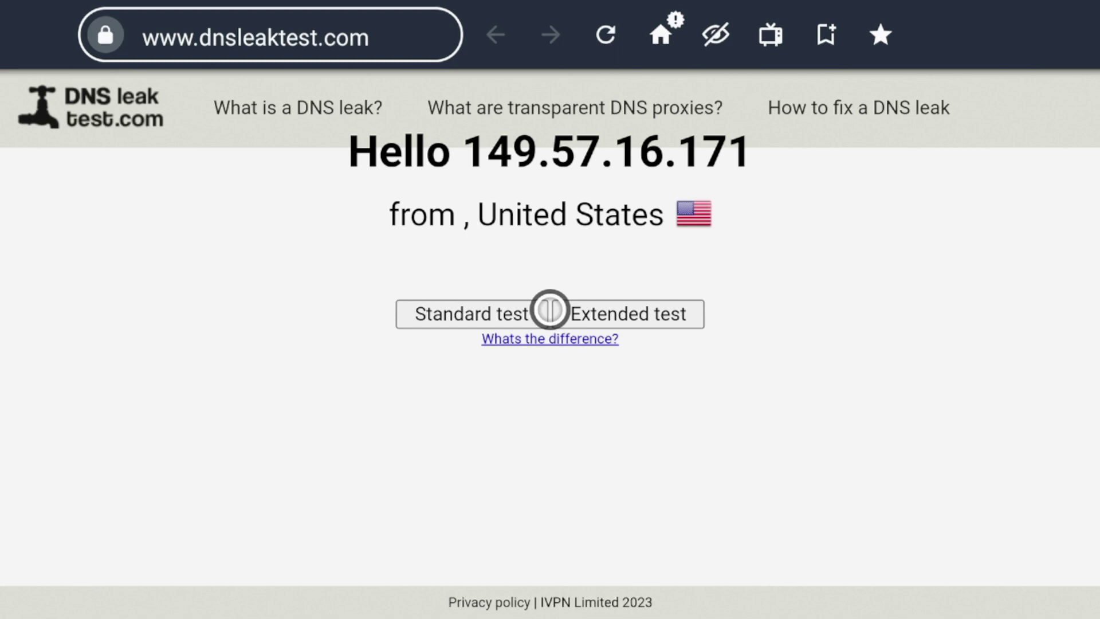
key("Up")
key("Up")
key("Up")
key("Up")
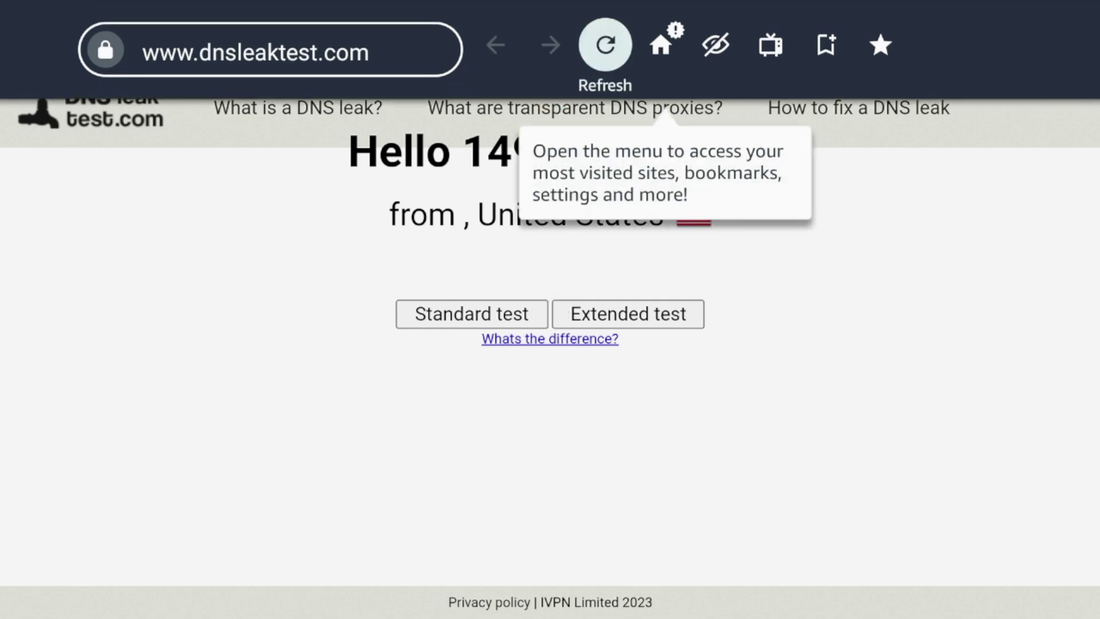
key("Down")
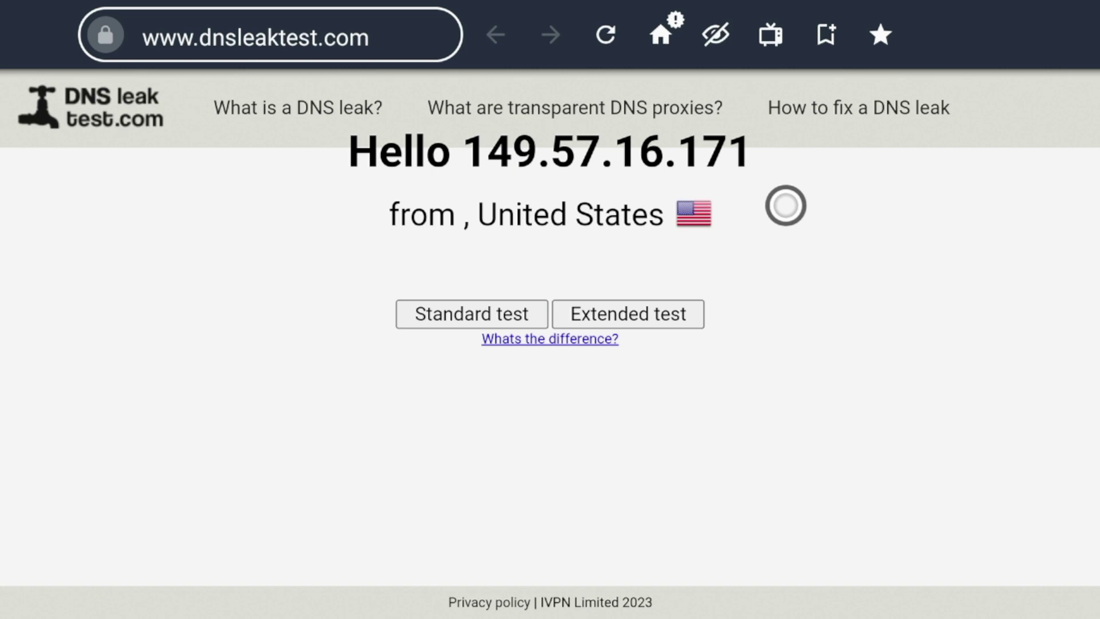
key("Home")
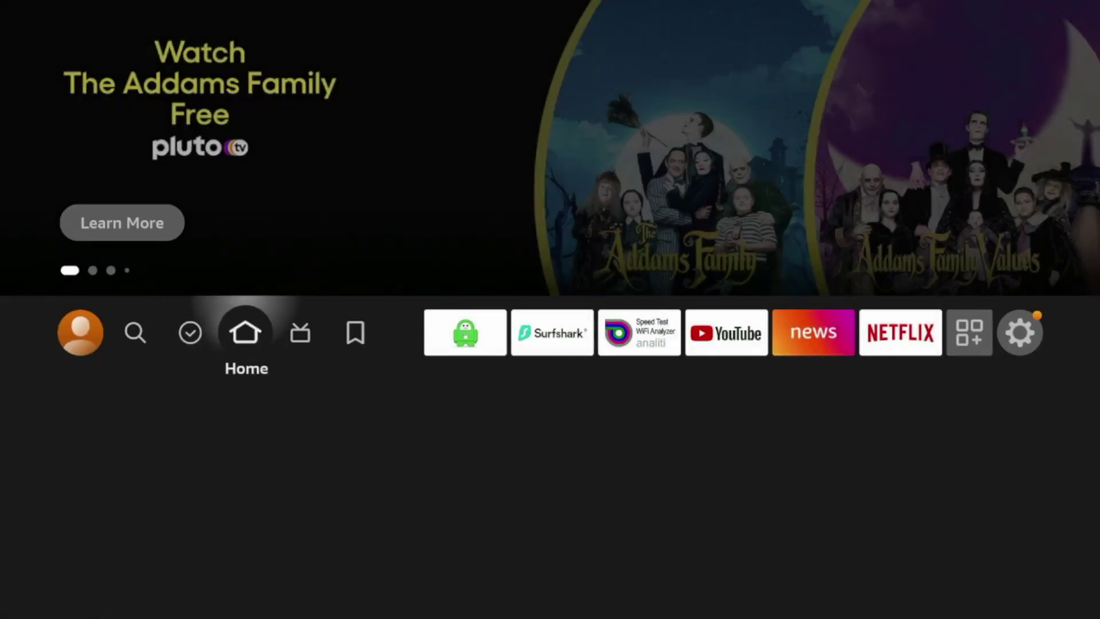
- Launch Surfshark, connected to United States - Kansas City, and go to its Features page
key("Right")
key("Right")
key("Right")
key("Right")
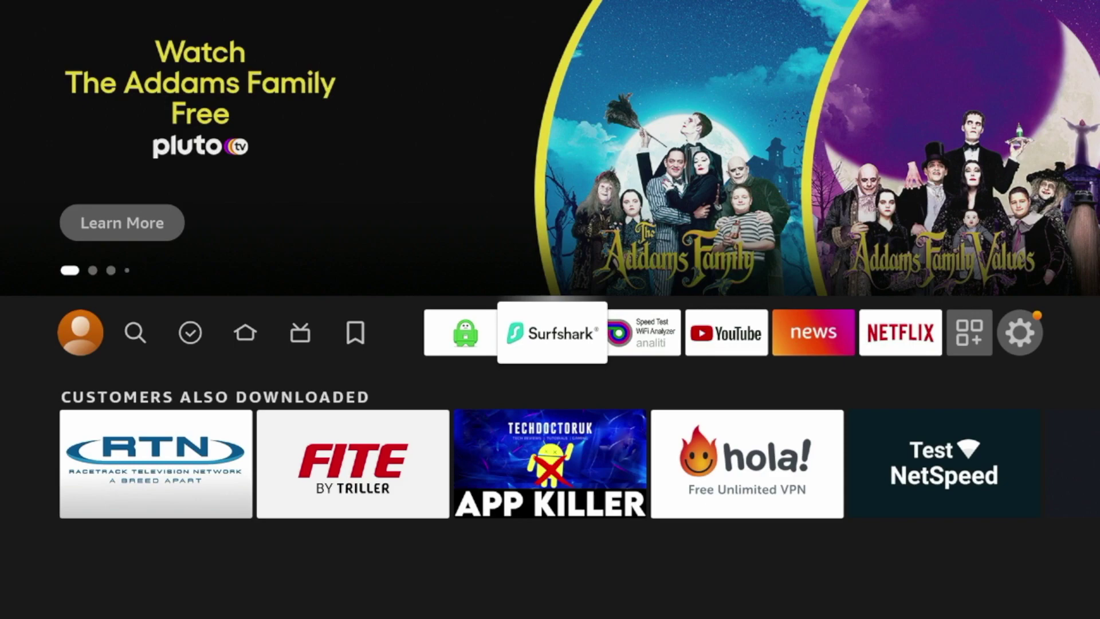
key("Return")
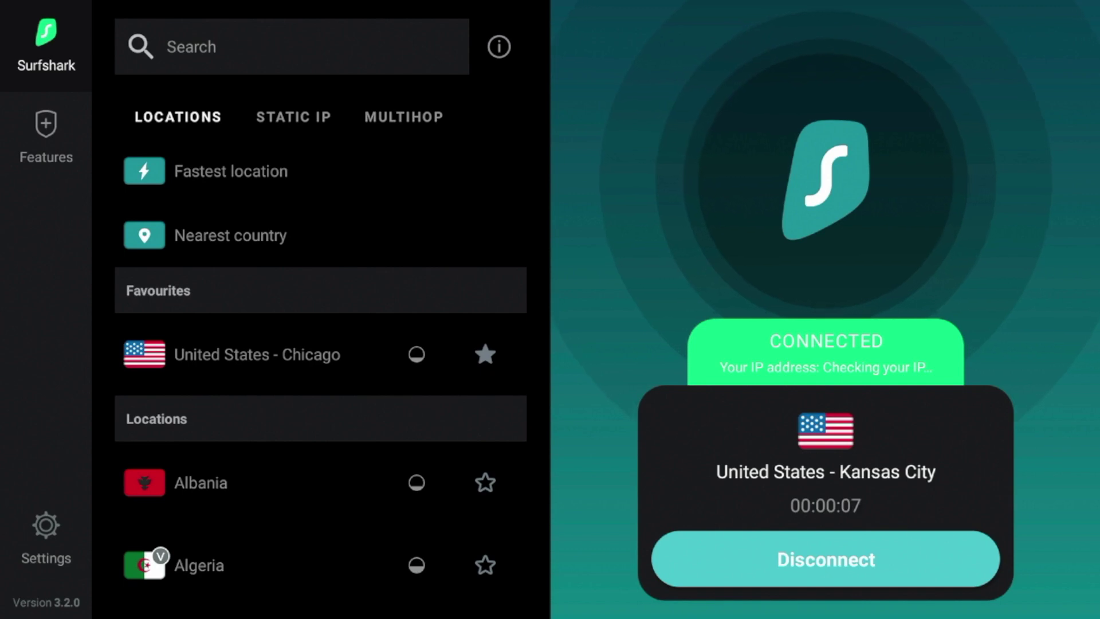
key("Left")
key("Up")
key("Up")
key("Up")
key("Up")
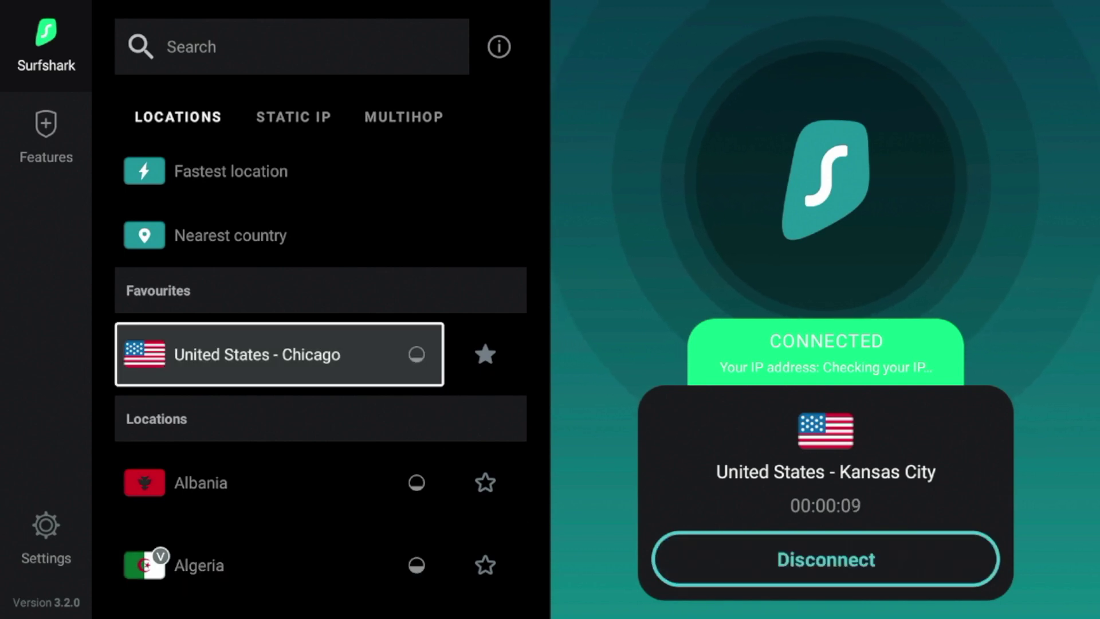
key("Left")
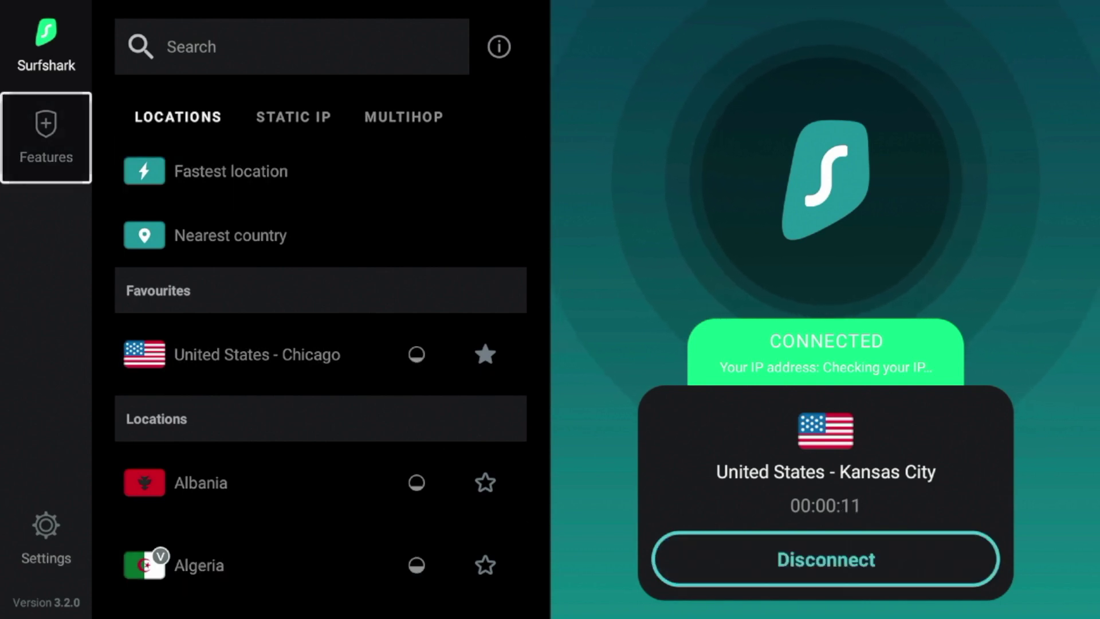
key("Return")
- Review the CleanWeb and Bypass VPN feature toggles in Surfshark
key("Down")
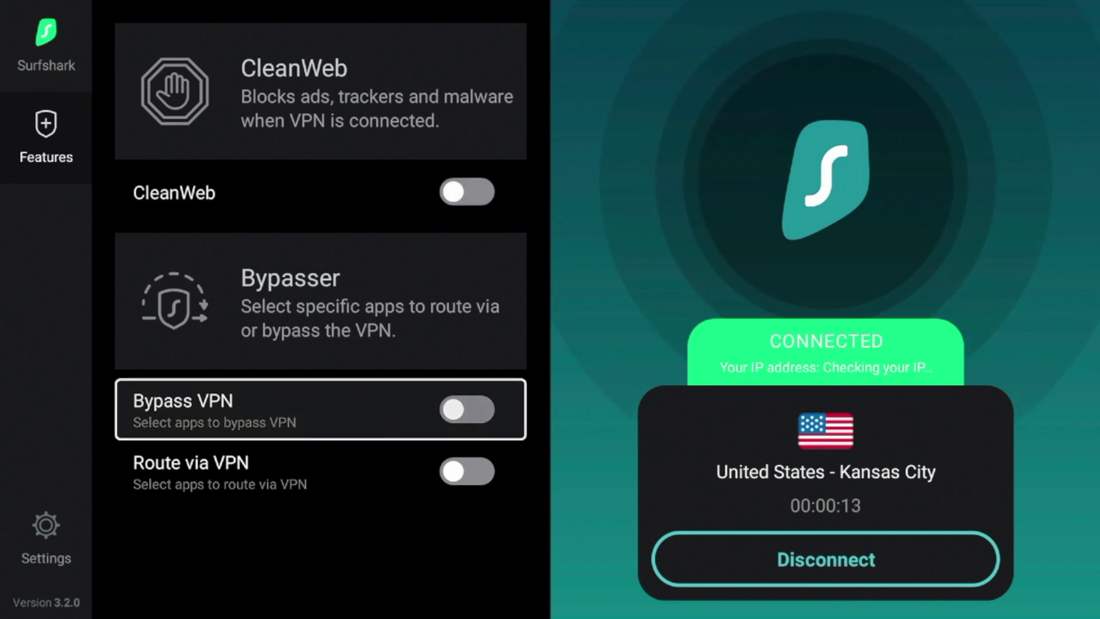
key("Up")
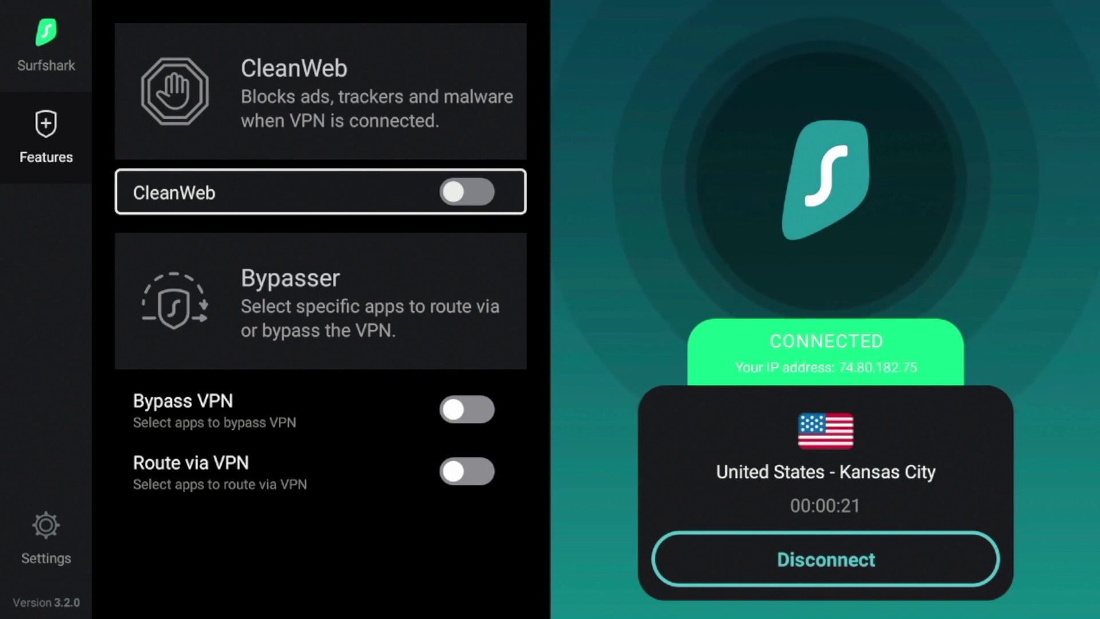
key("Down")
key("Up")
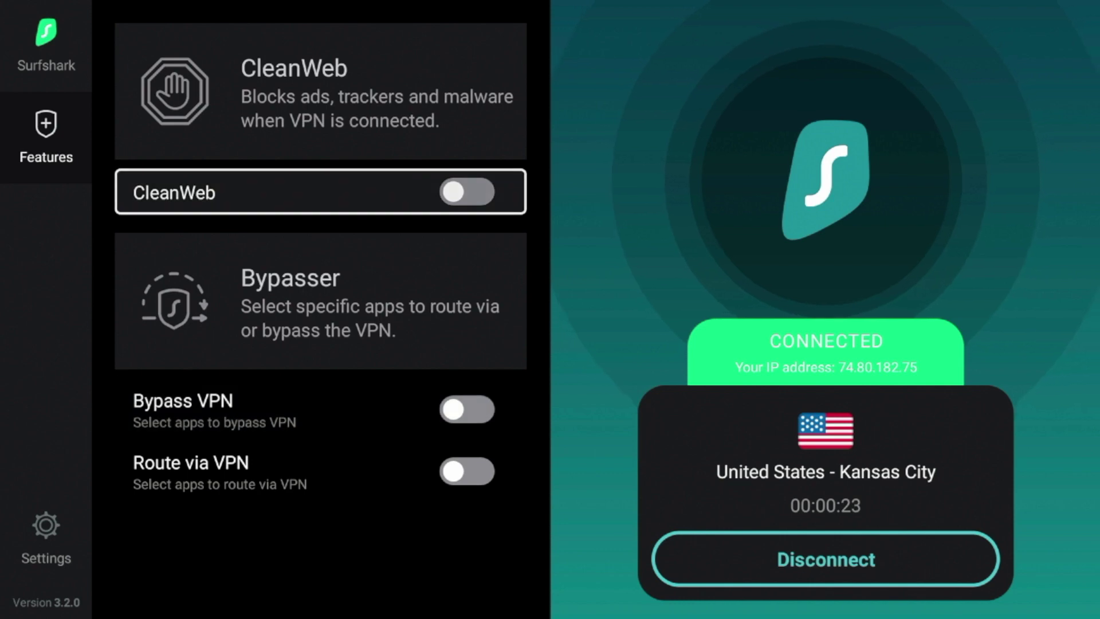
- Open Settings > VPN settings showing Fastest quick-connect, Auto-connect and Kill switch off, WireGuard
key("Left")
key("Down")
key("Return")
key("Right")
key("Left")
key("Right")
key("Return")
key("Down")
key("Down")
key("Down")
key("Up")
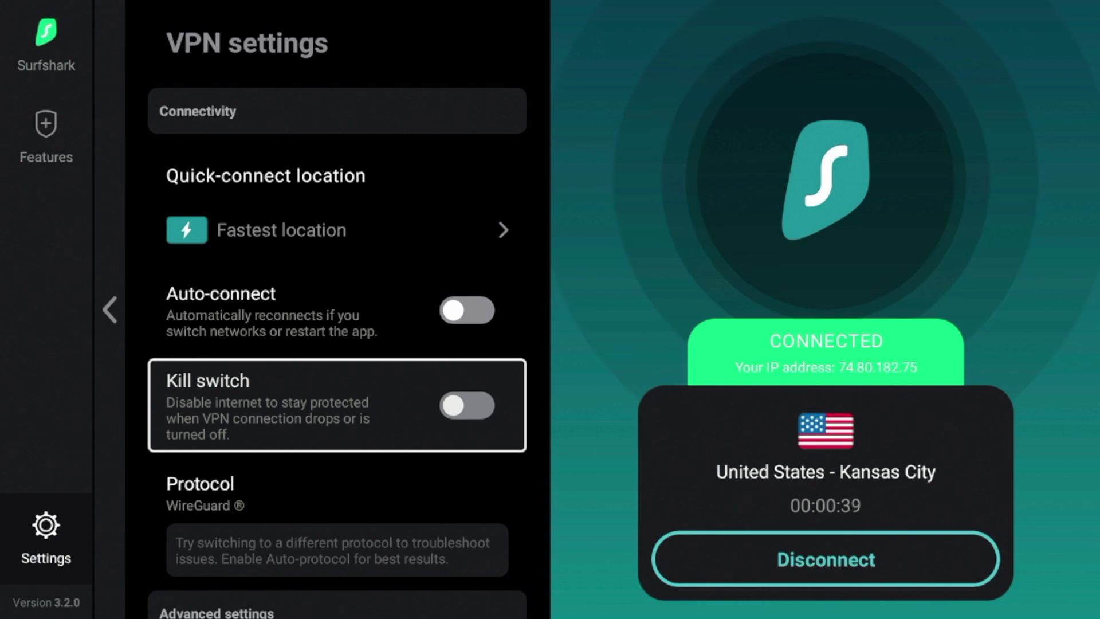
- Look over auto-connect, kill switch and Use small packets in the VPN settings
key("Up")
key("Down")
key("Left")
key("Right")
key("Left")
key("Down")
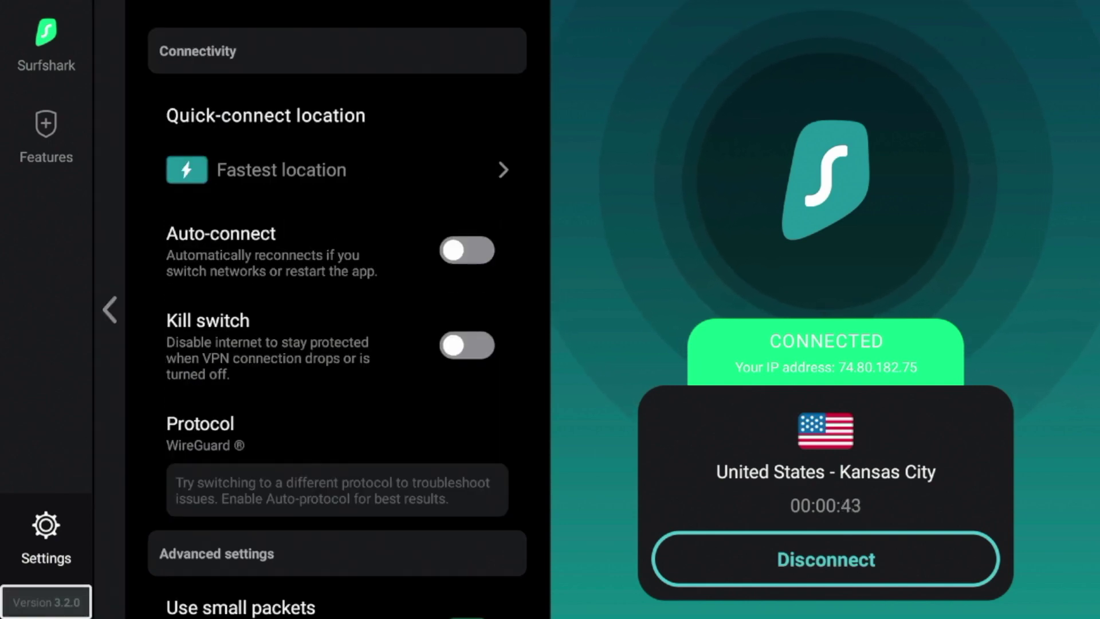
key("Right")
key("Left")
key("Right")
key("Up")
- Browse the IKEv2 and OpenVPN protocols, keep WireGuard, and return to the locations list
key("Return")
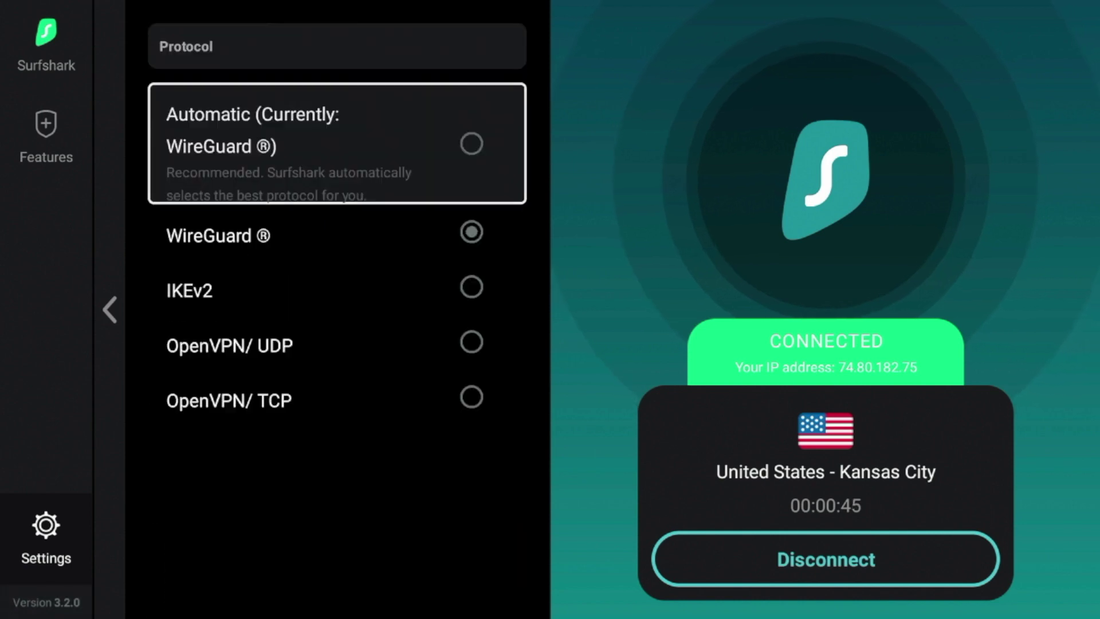
key("Down")
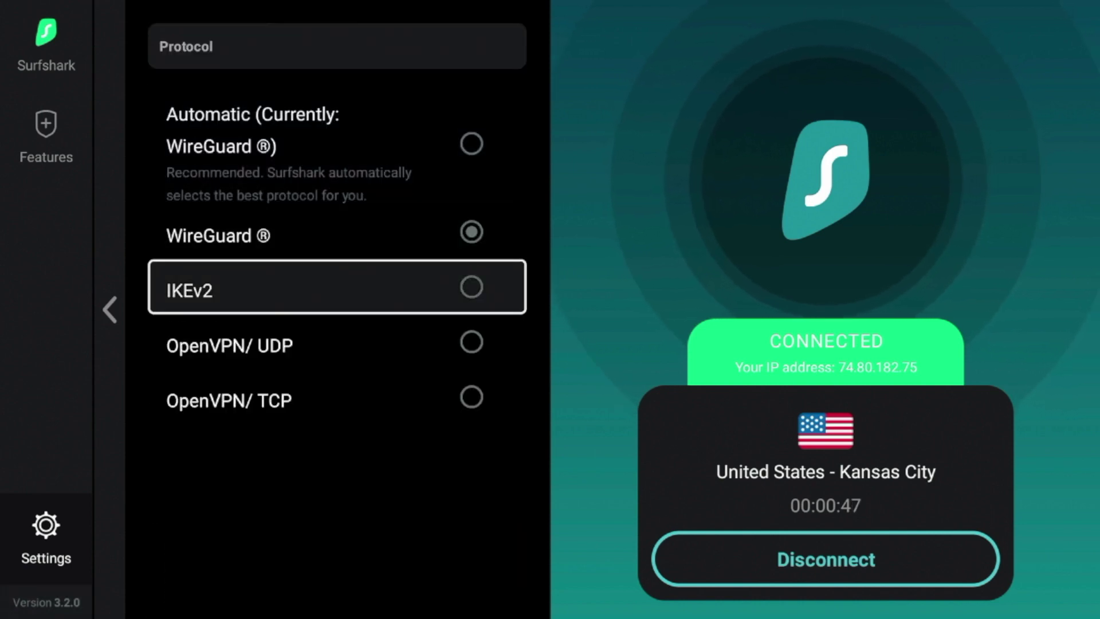
key("Down")
key("Down")
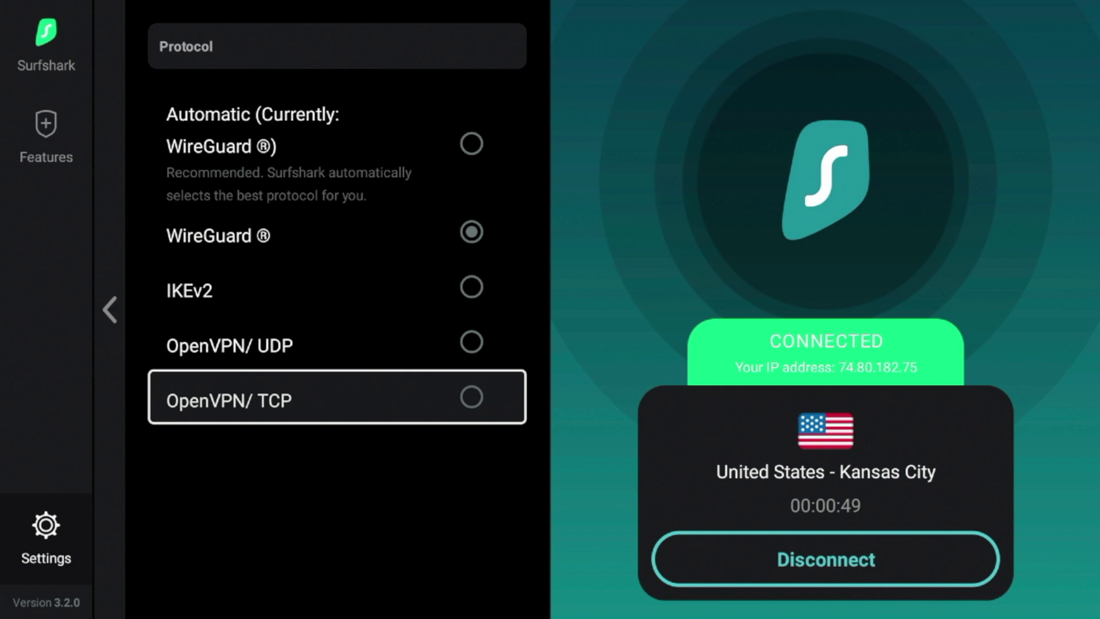
key("Up")
key("Up")
key("Up")
key("Escape")
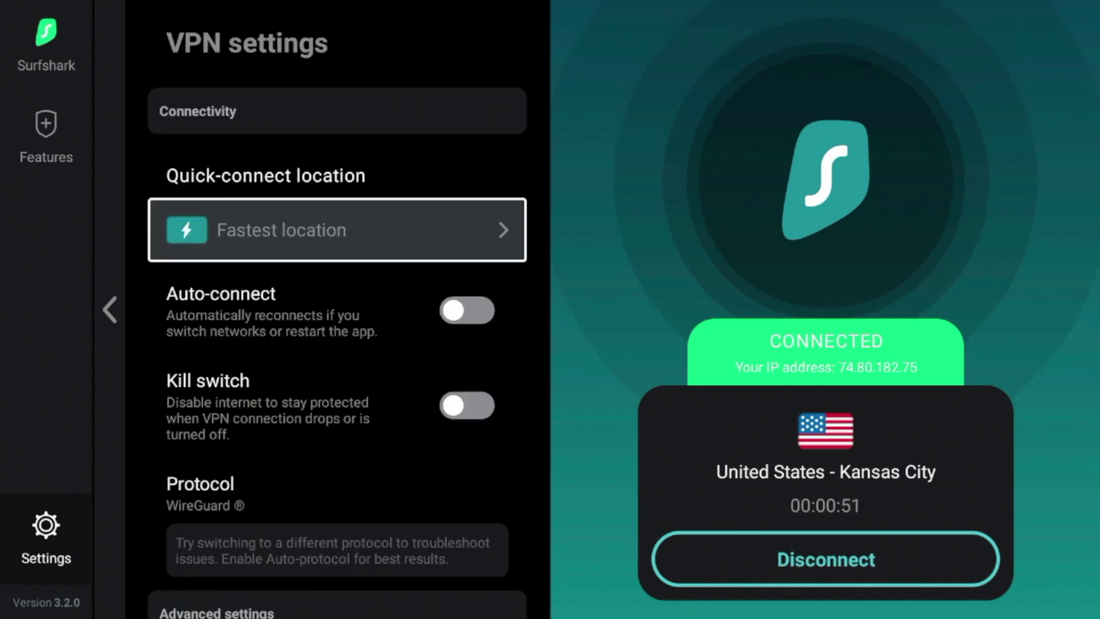
key("Escape")
key("Escape")
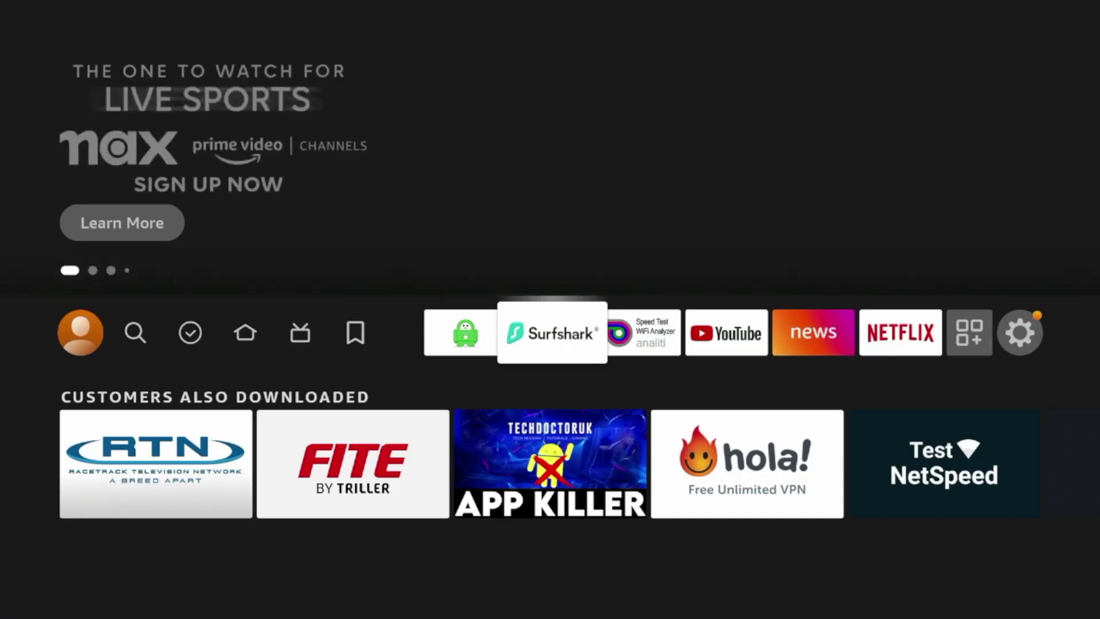
key("Return")
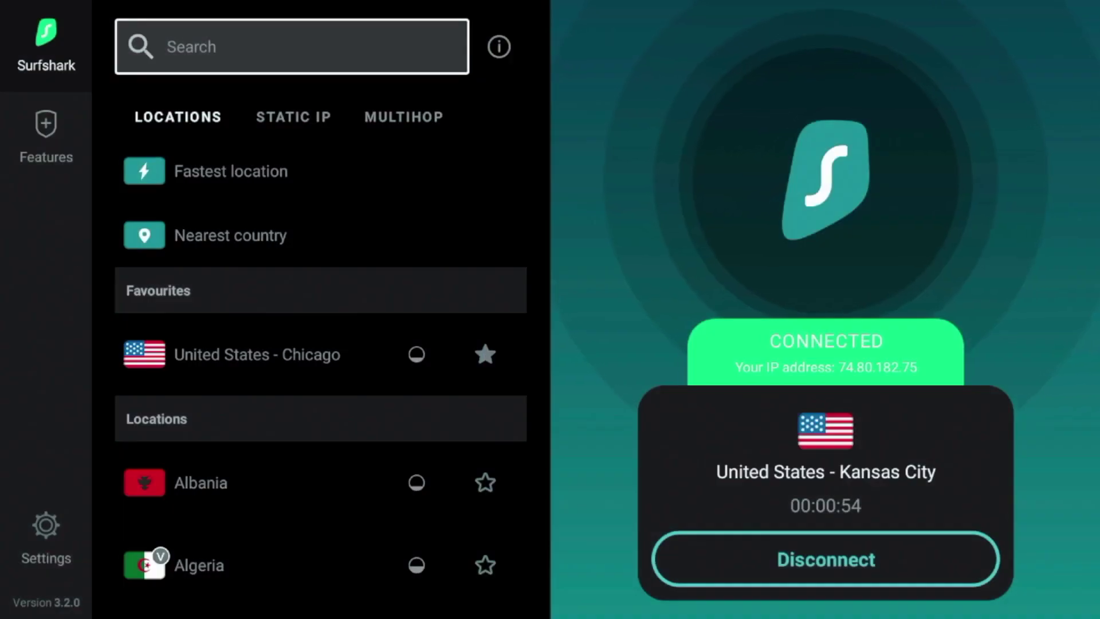